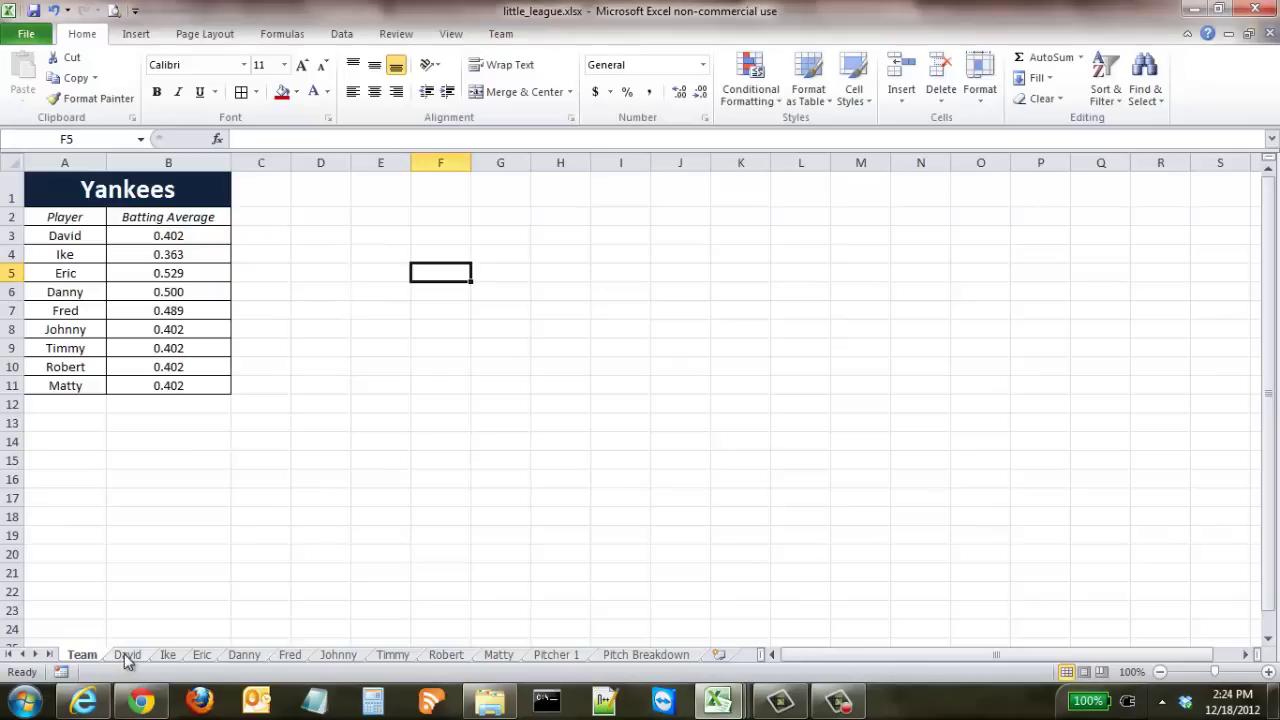
Look through the David, Ike, Eric, Danny, Pitcher 1 and Pitch Breakdown sheets, then return to Team.
left_click(127, 656)
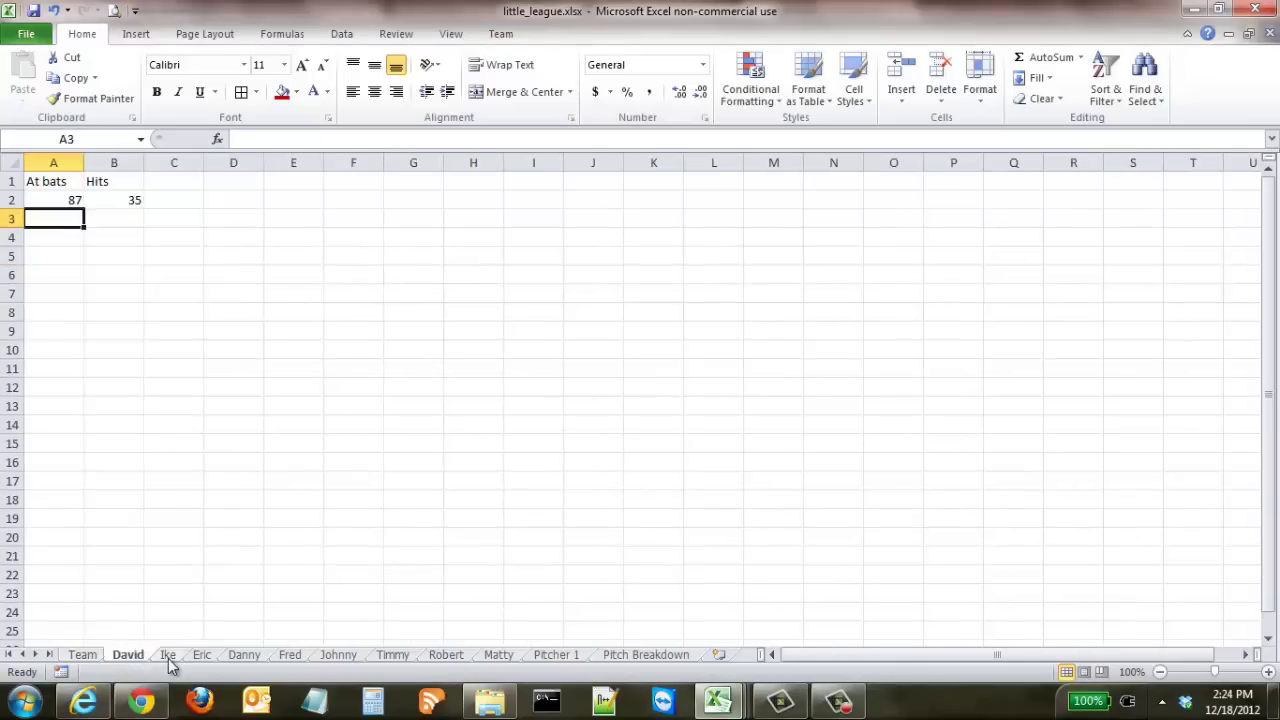
left_click(169, 660)
left_click(214, 660)
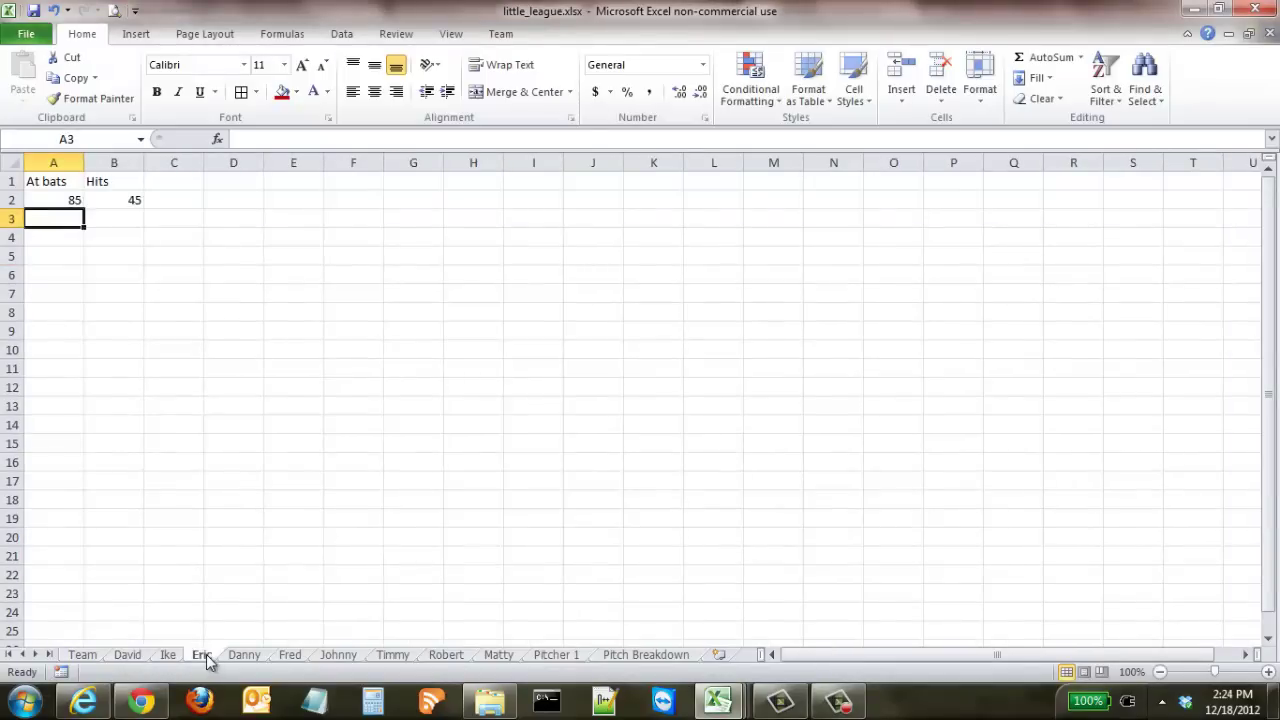
left_click(243, 660)
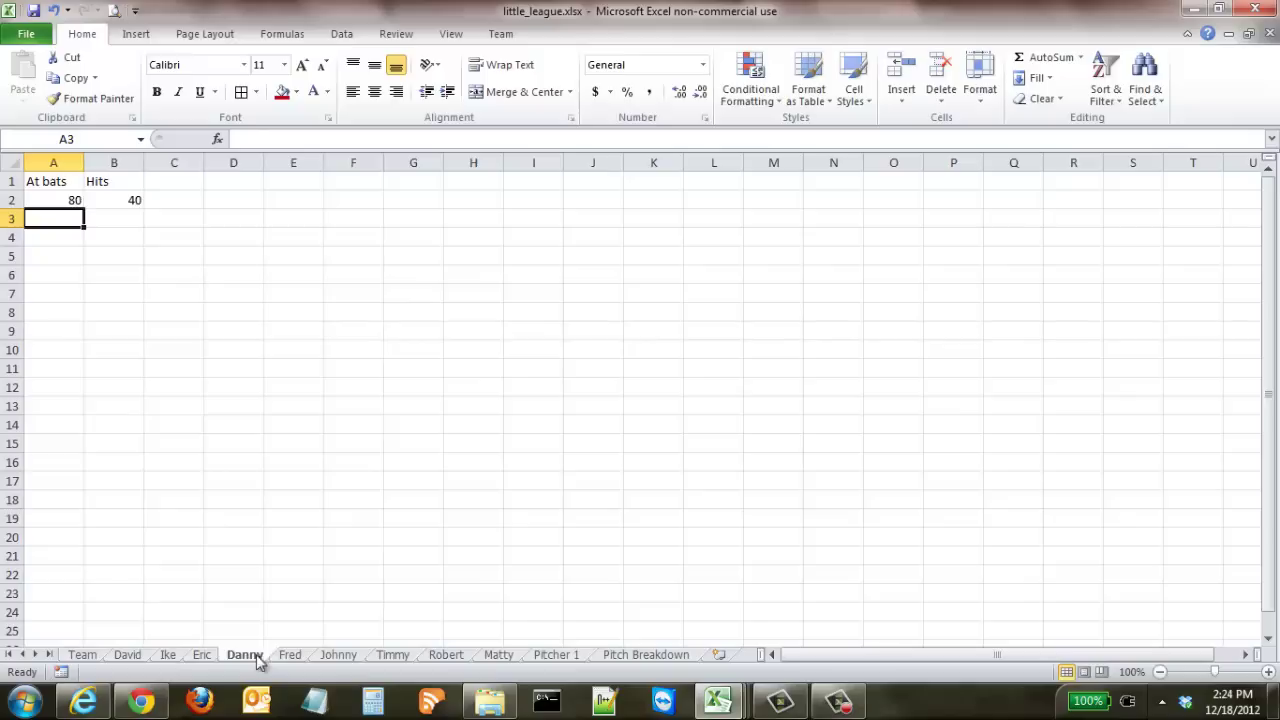
left_click(538, 658)
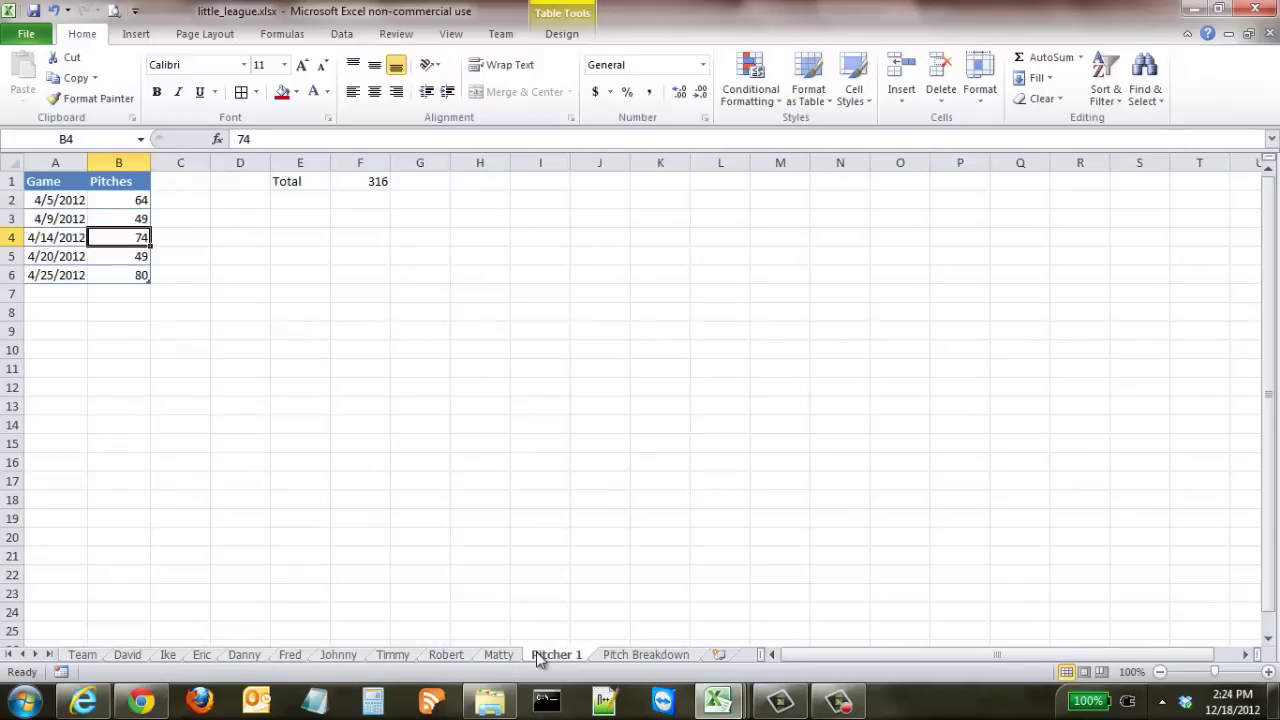
left_click(606, 660)
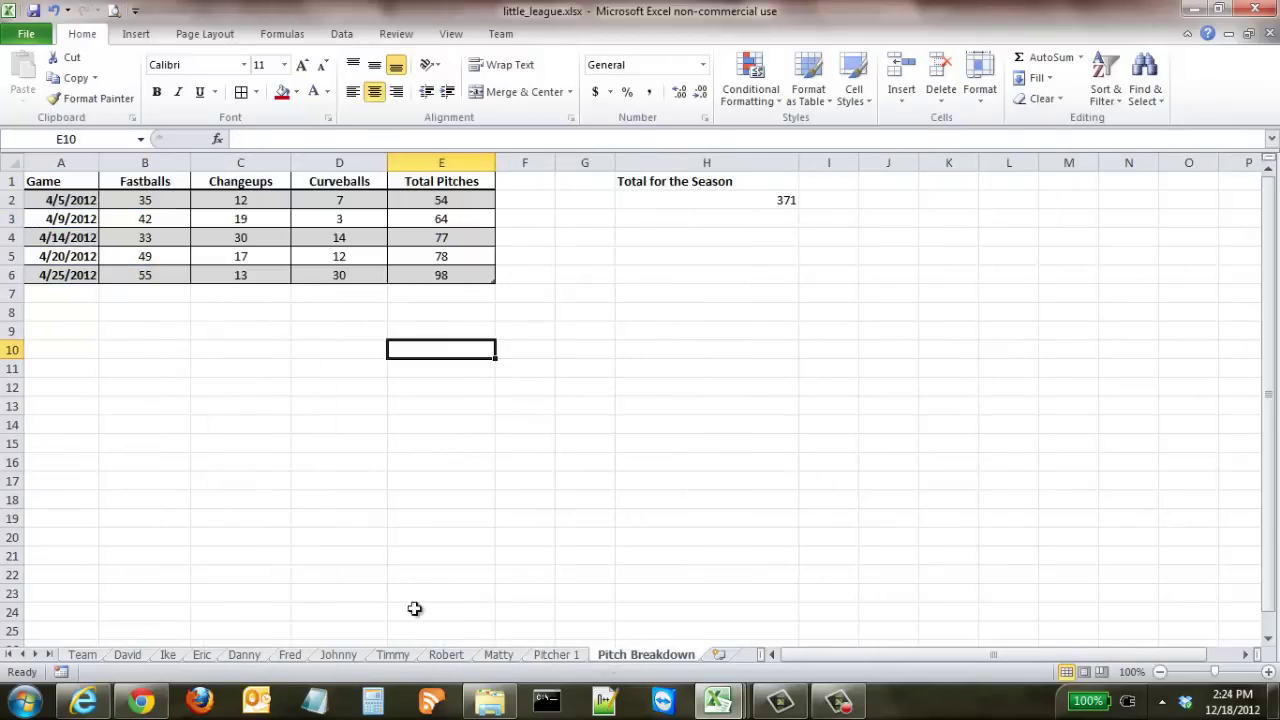
left_click(84, 656)
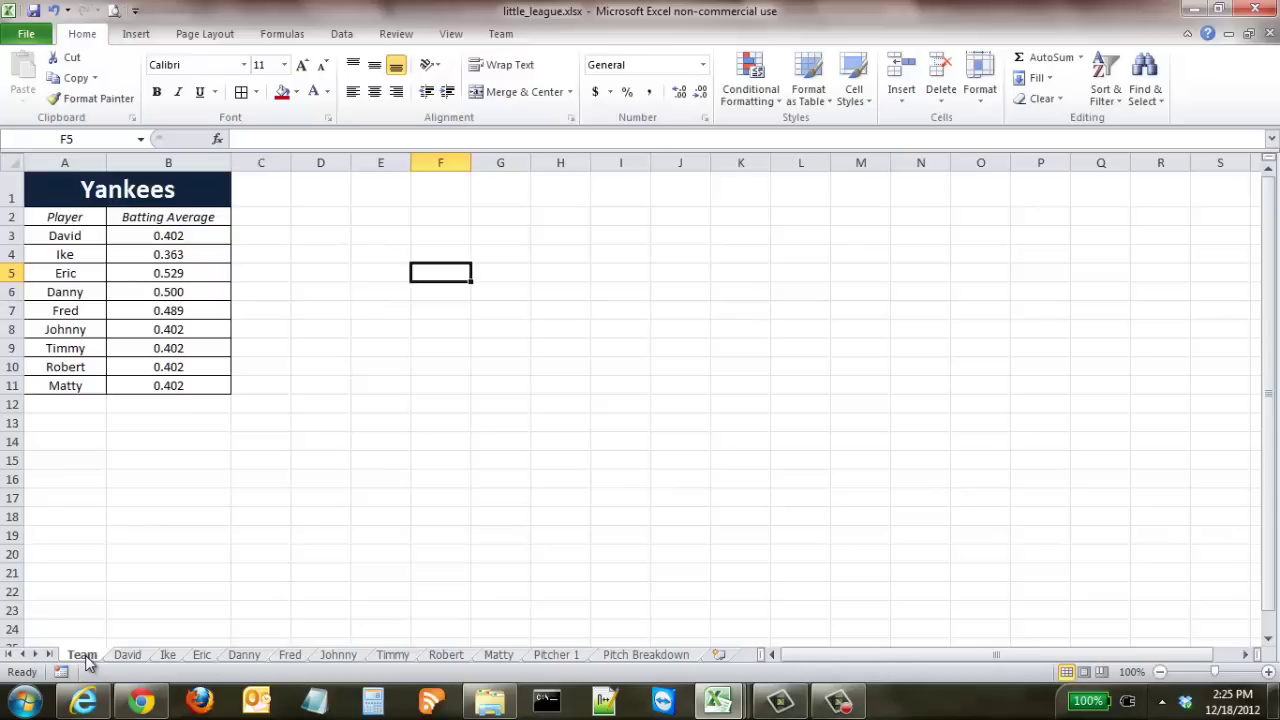
Insert a blank worksheet, Sheet1, in front of the Team sheet.
right_click(84, 656)
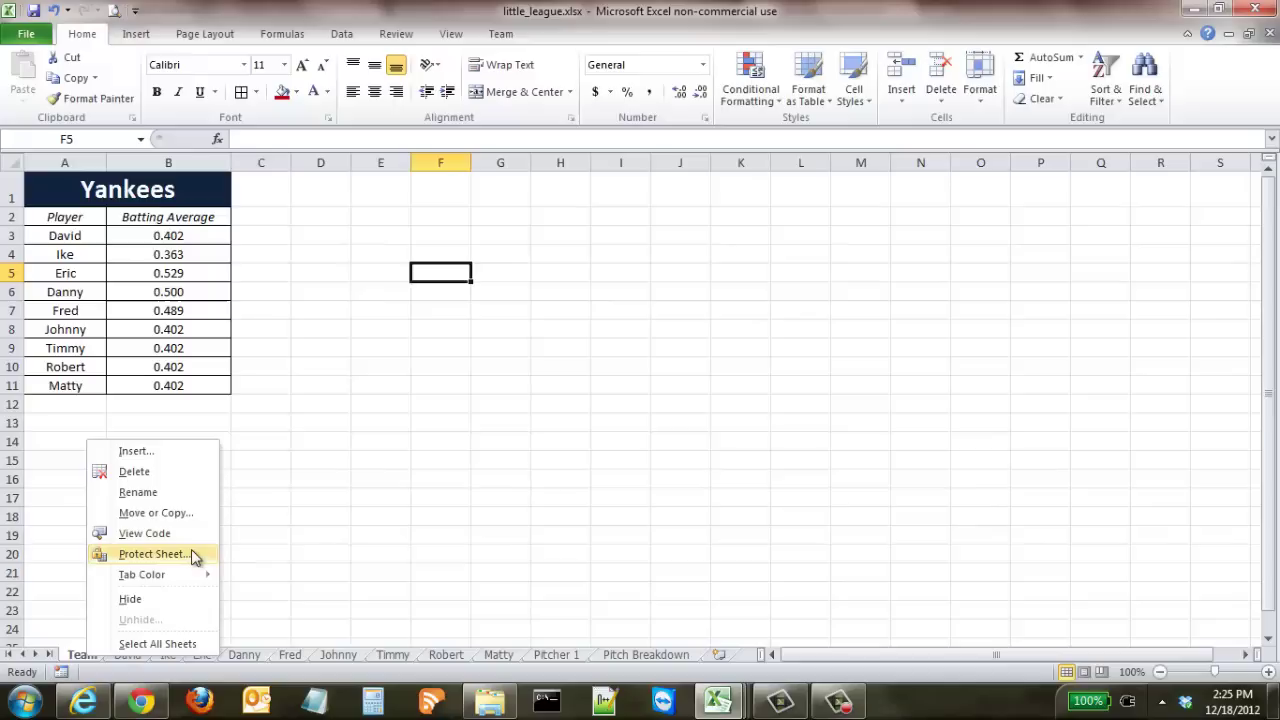
left_click(150, 452)
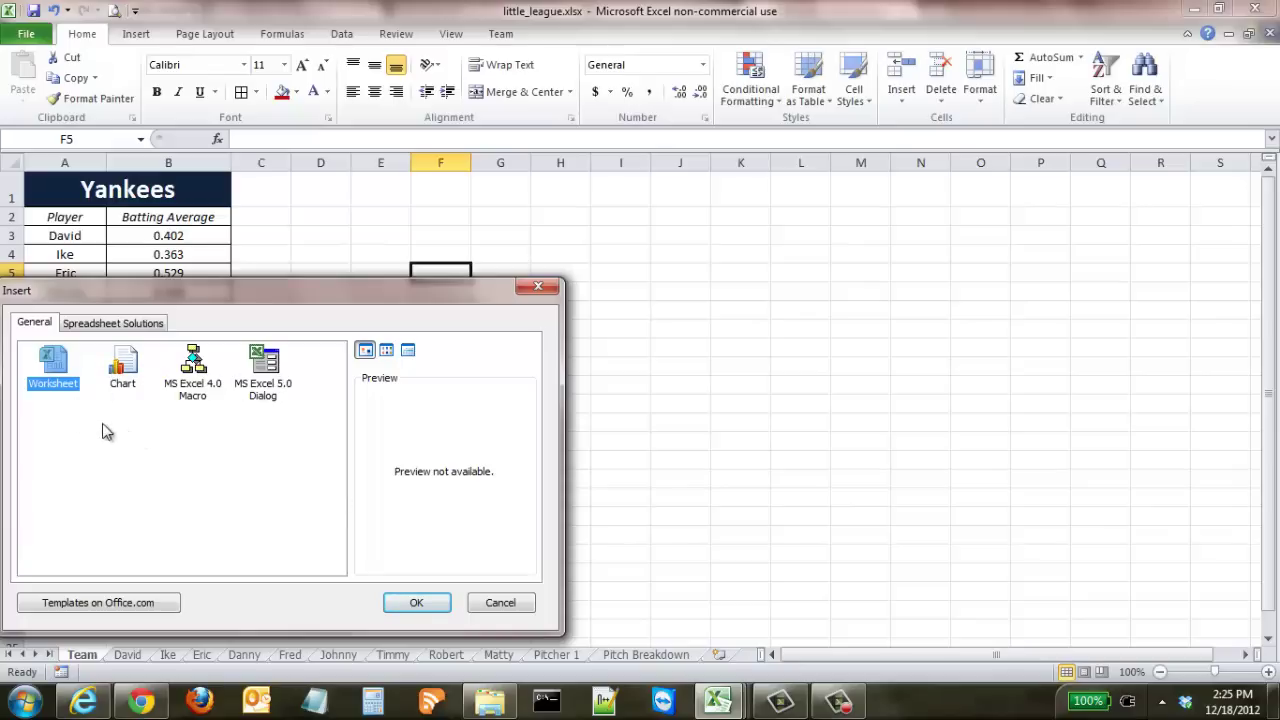
left_click(410, 604)
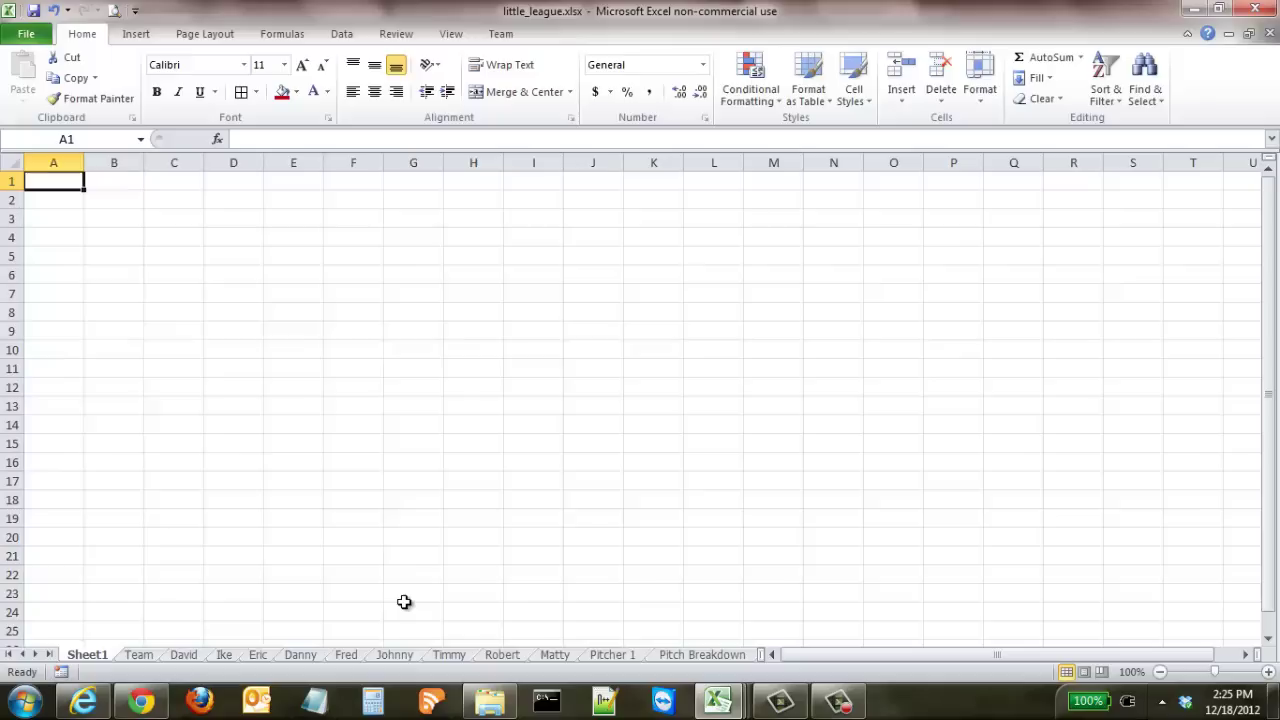
Rename Sheet1 to 'Fielding', then delete the Fielding sheet.
double_click(88, 655)
type("Fielding")
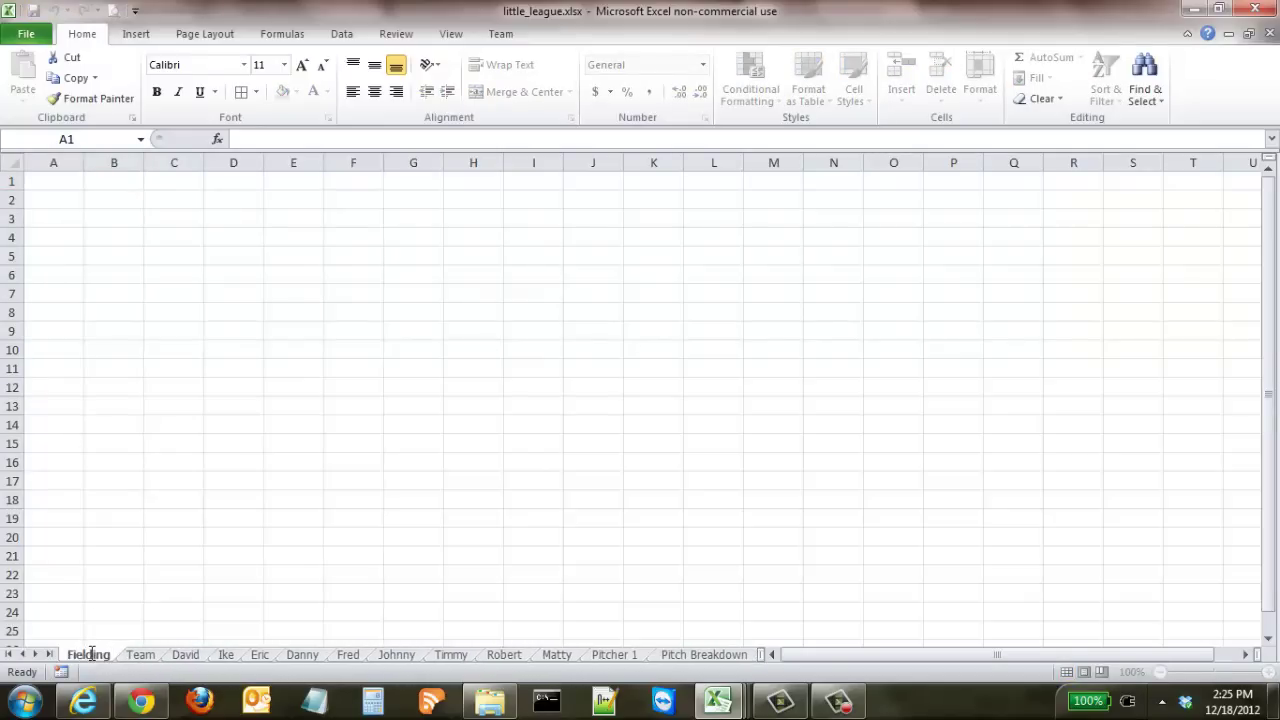
key("Return")
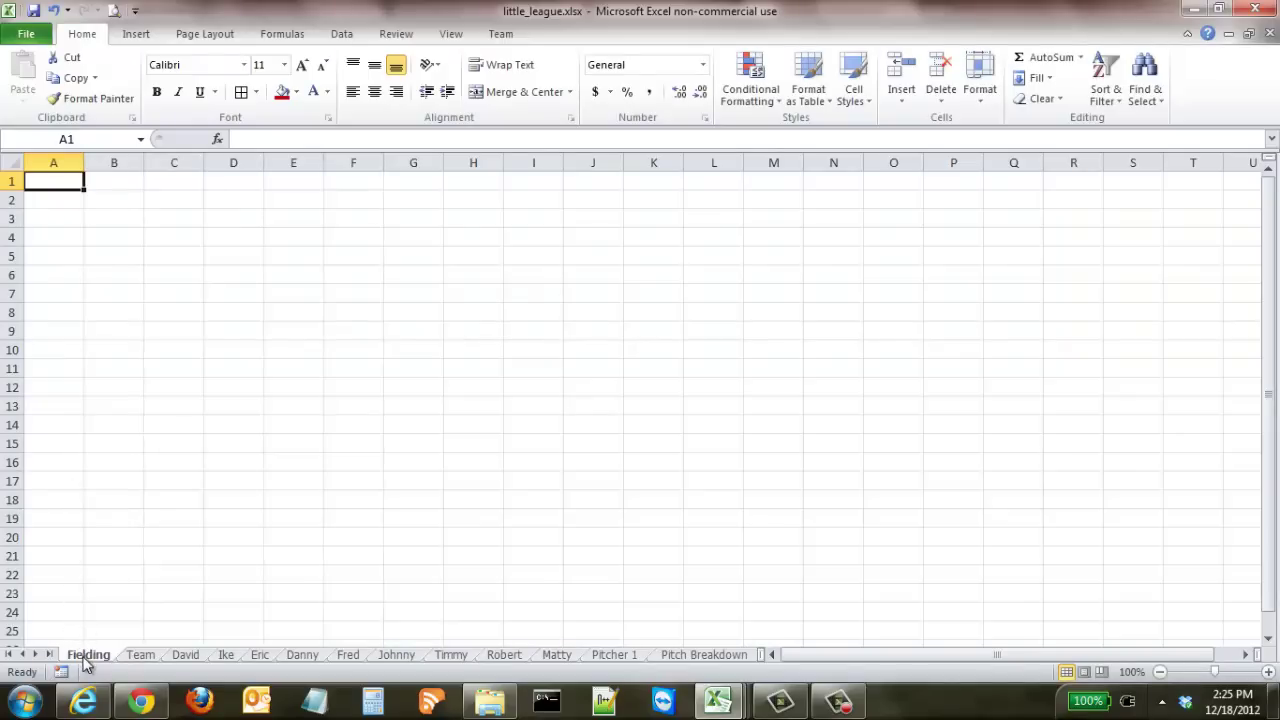
right_click(86, 662)
left_click(150, 471)
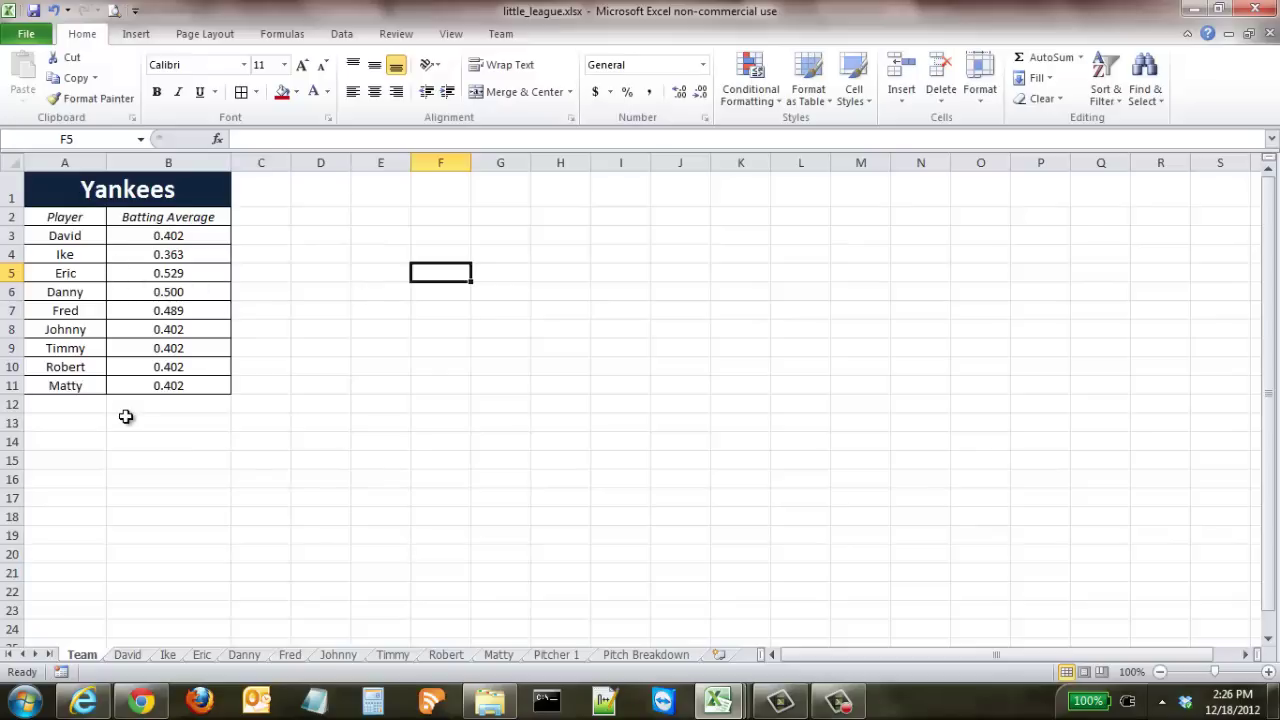
Rename the Team sheet to 'Yankees'.
double_click(82, 654)
type("Yankees")
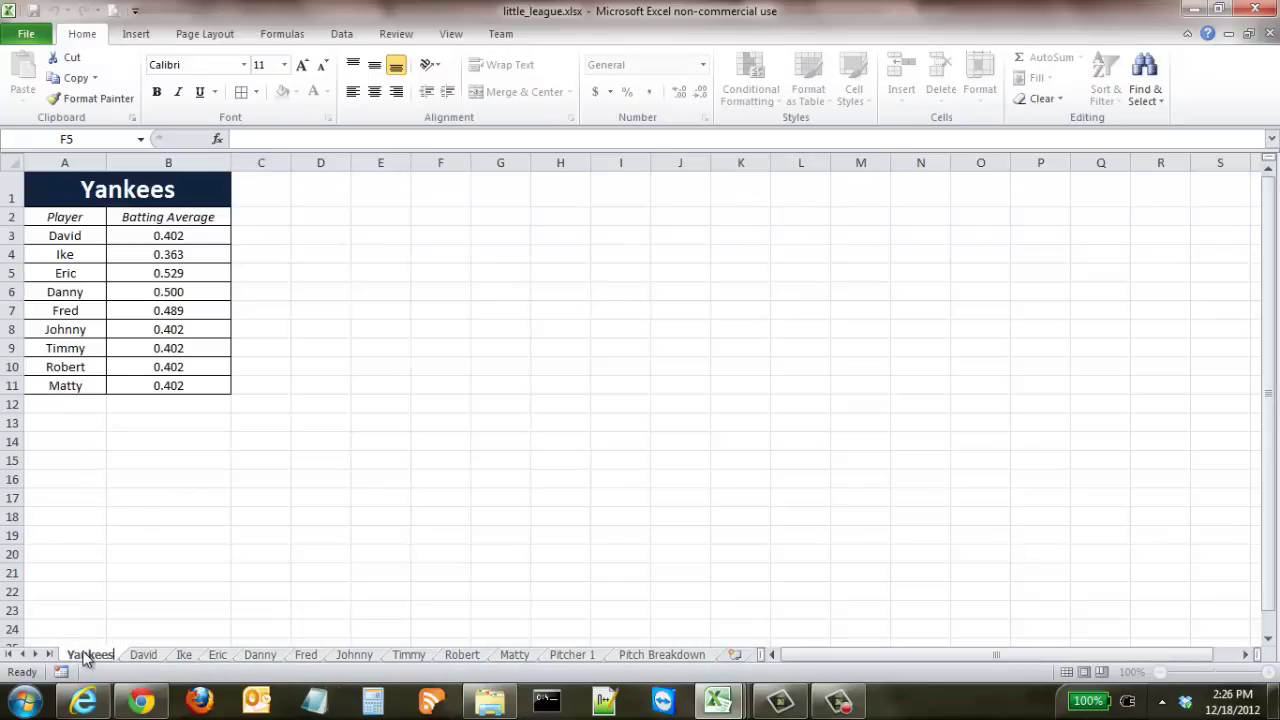
key("Return")
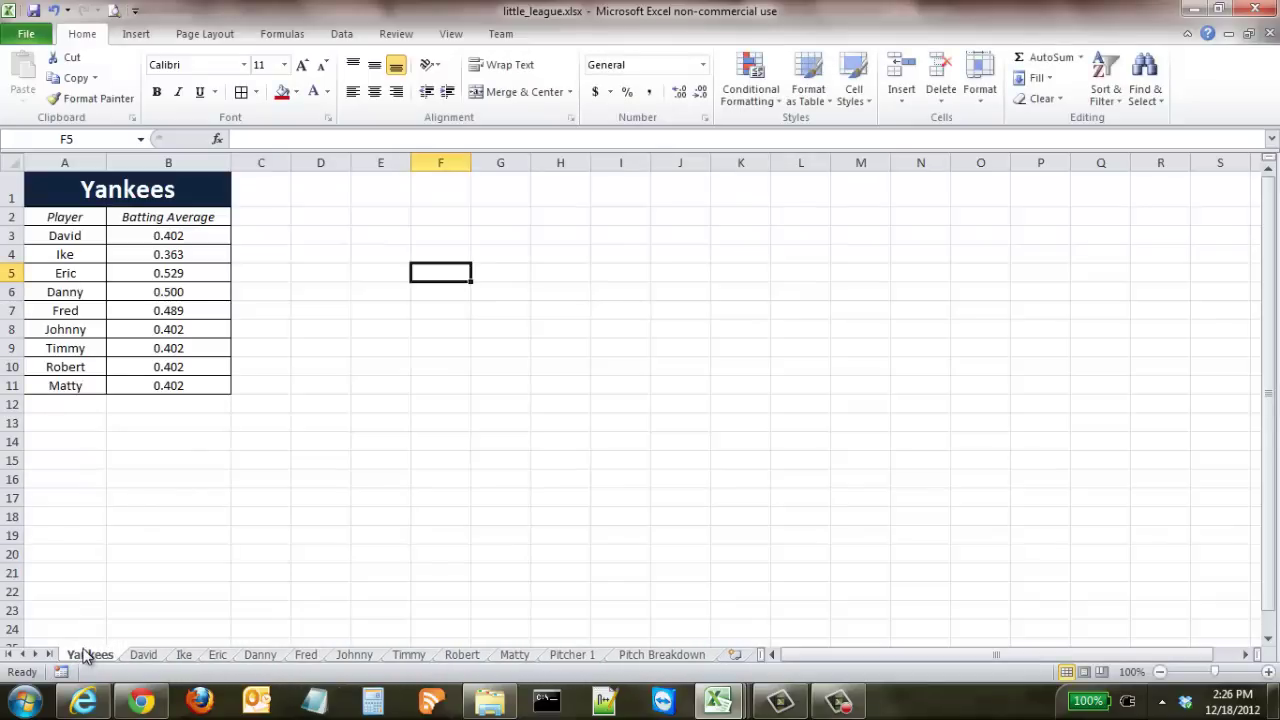
Create a copy of the Yankees sheet within little_league.xlsx, producing Yankees (2).
right_click(85, 656)
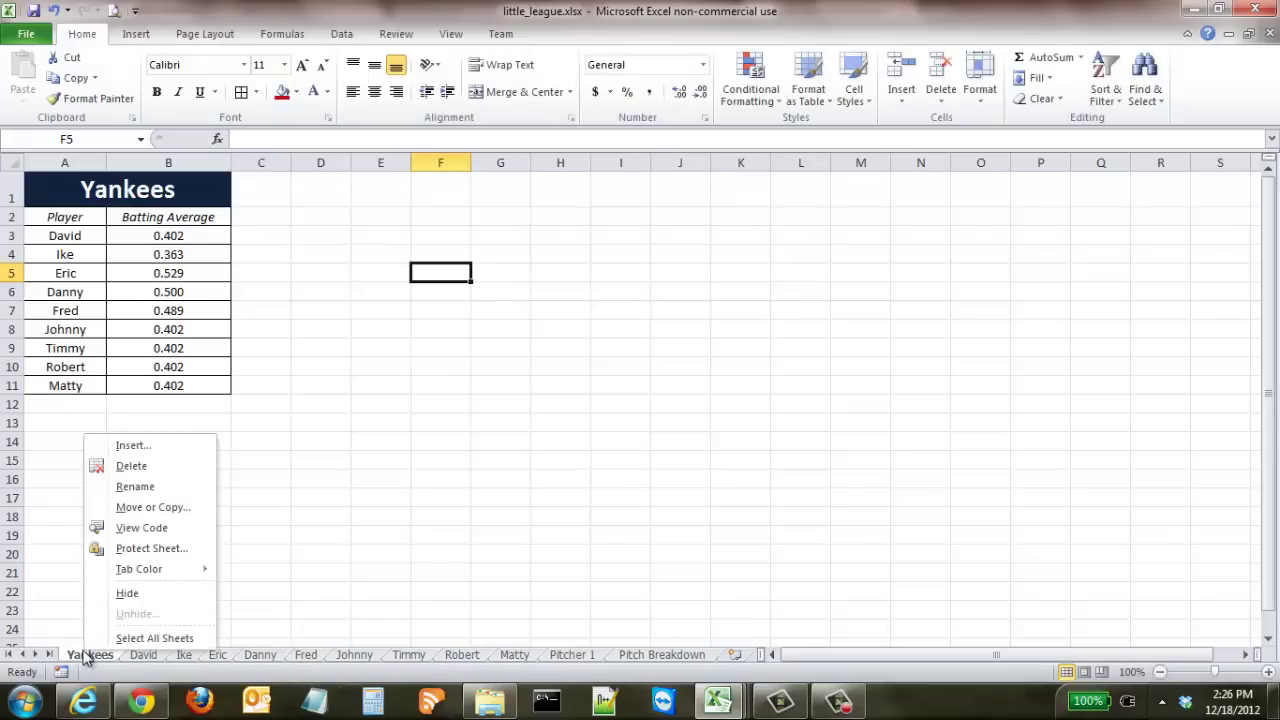
left_click(154, 508)
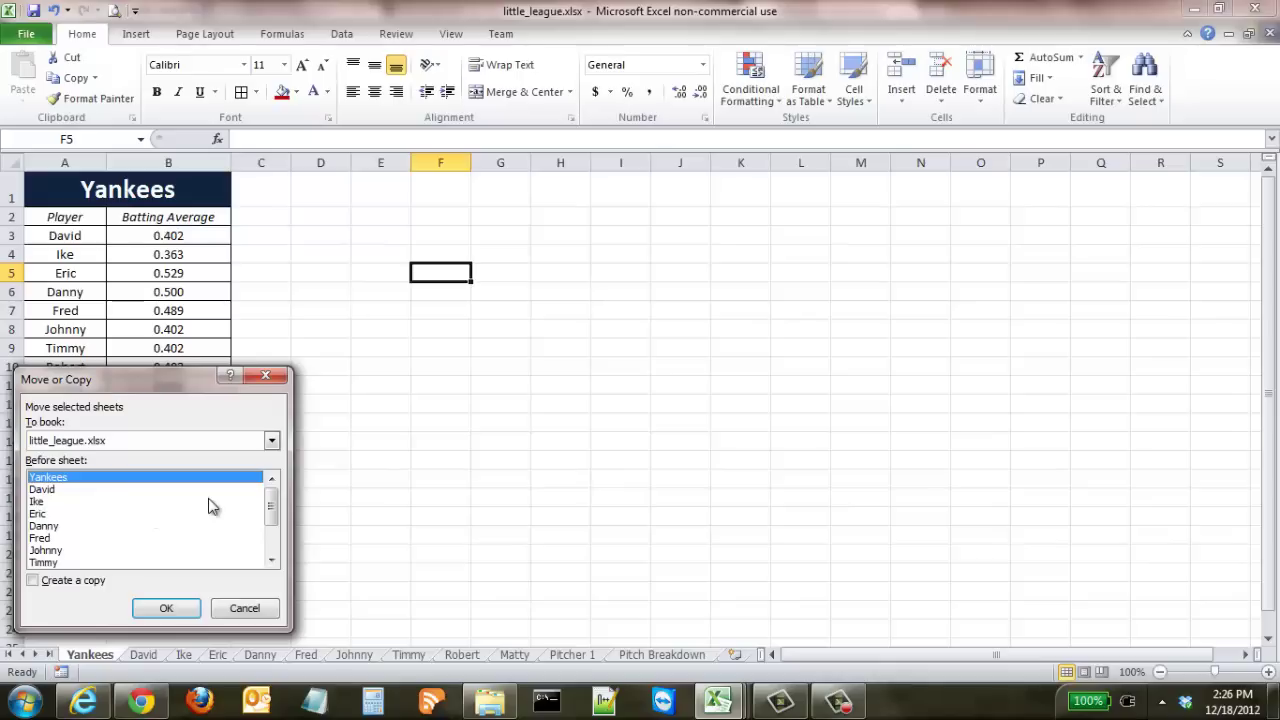
left_click(272, 442)
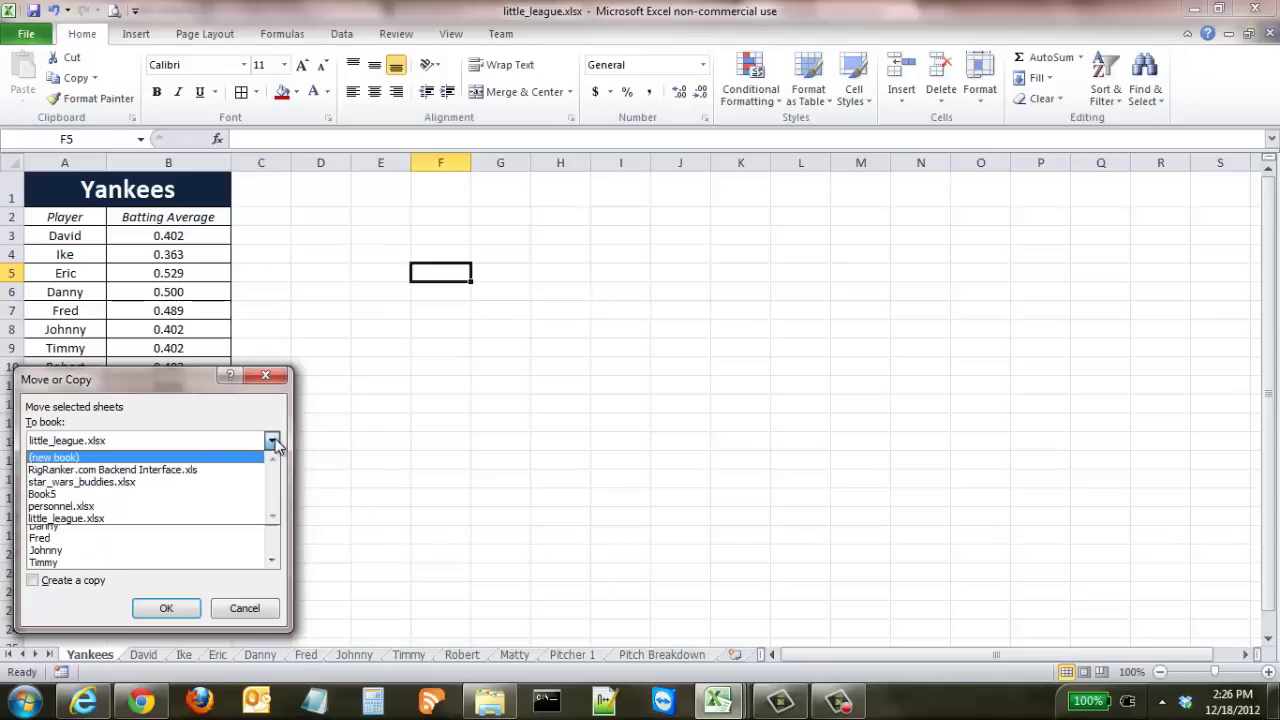
left_click(272, 441)
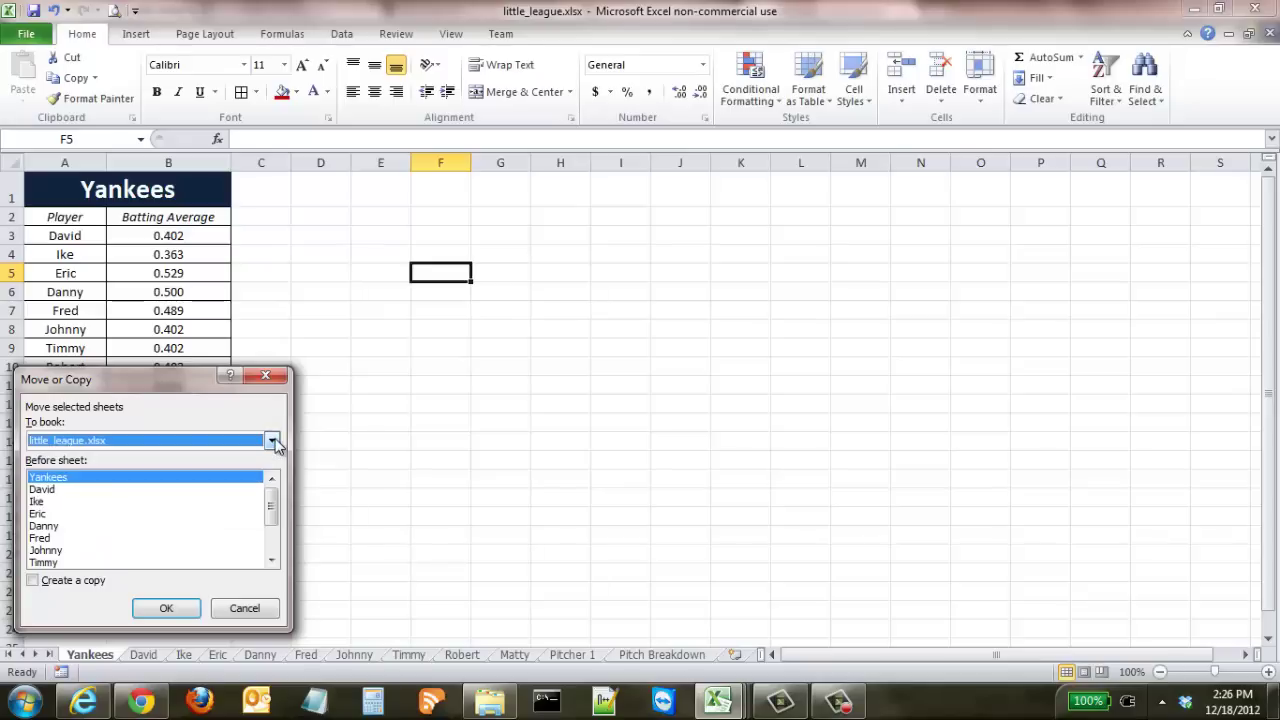
left_click(70, 585)
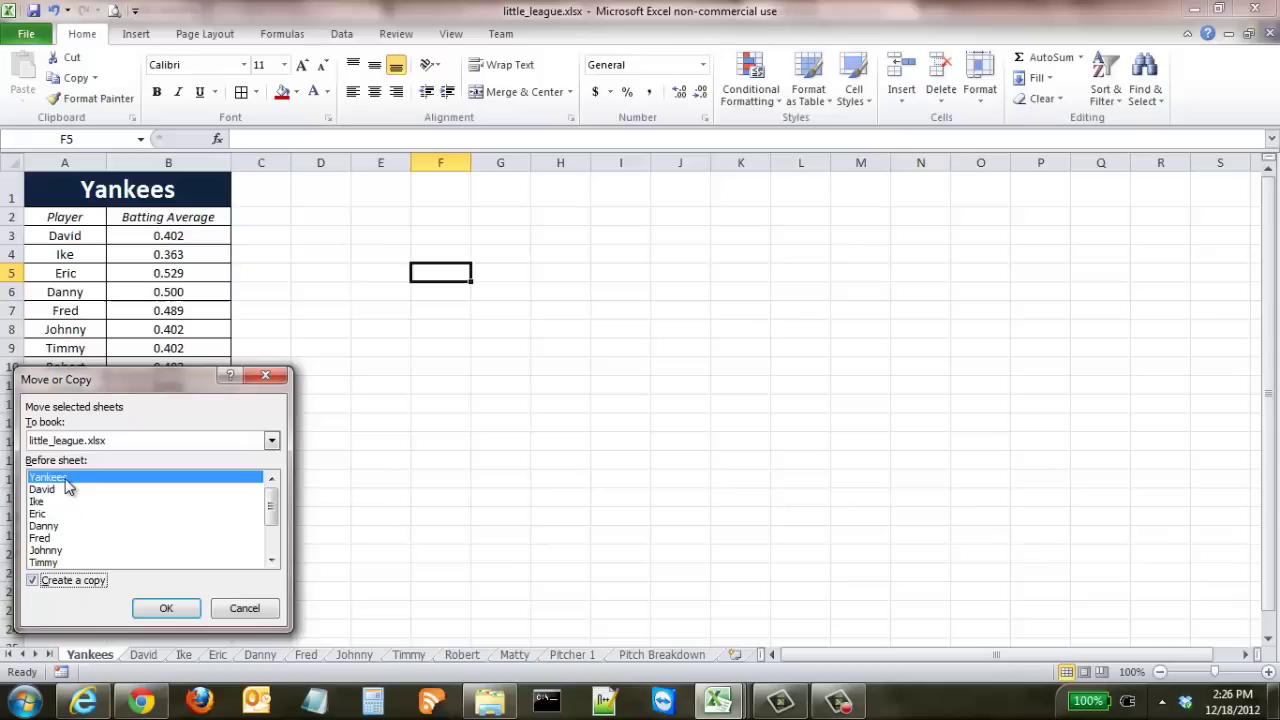
left_click(167, 608)
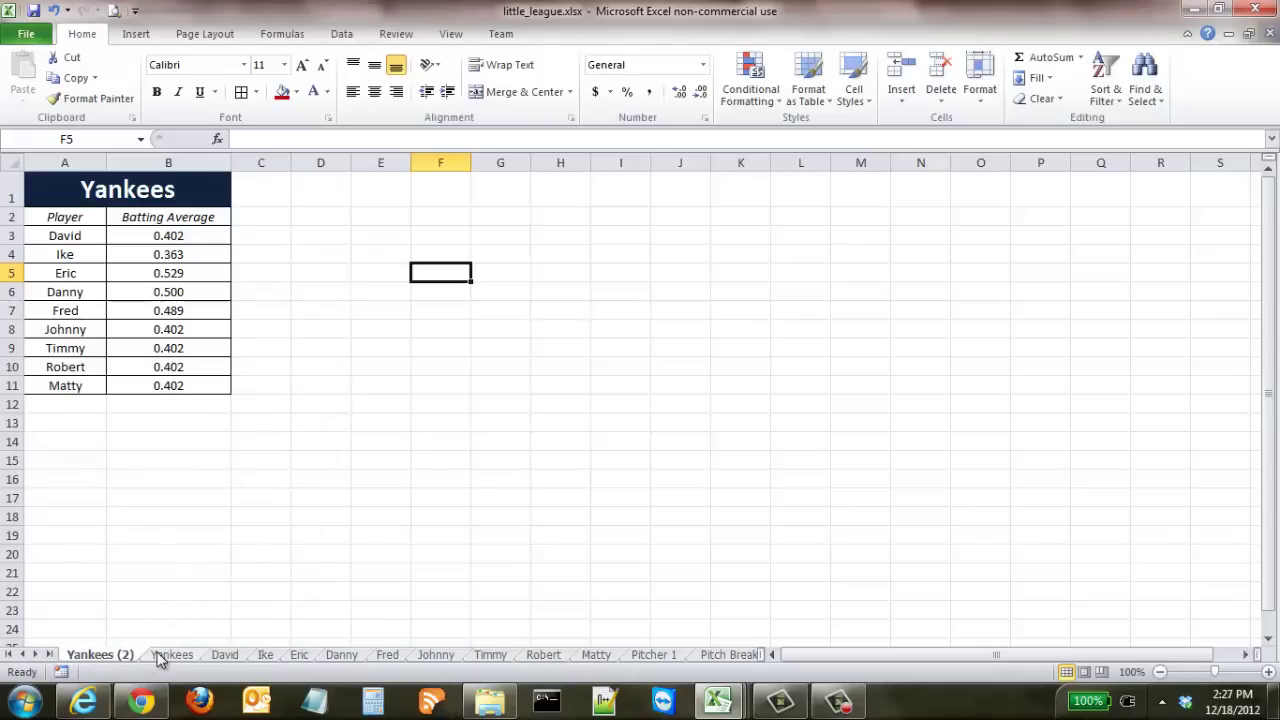
Rename the Yankees (2) sheet to 'Mets'.
left_click(155, 655)
left_click(126, 654)
double_click(126, 654)
type("Mets")
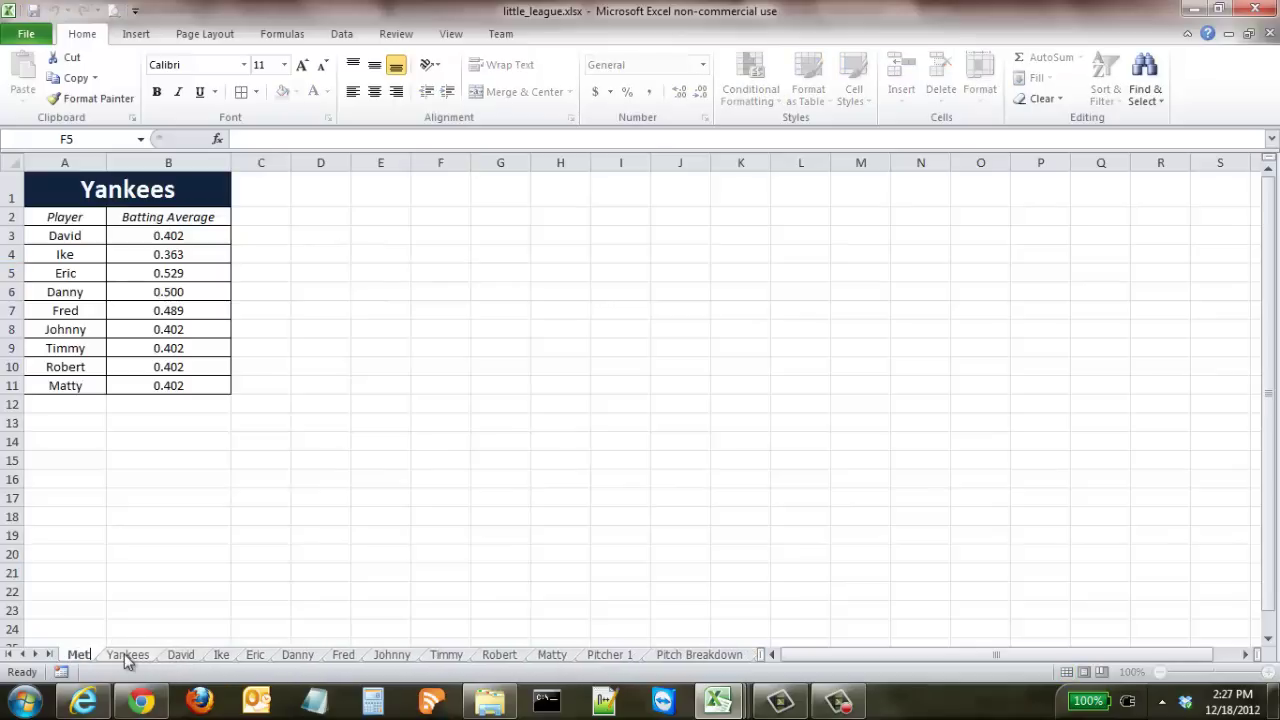
key("Return")
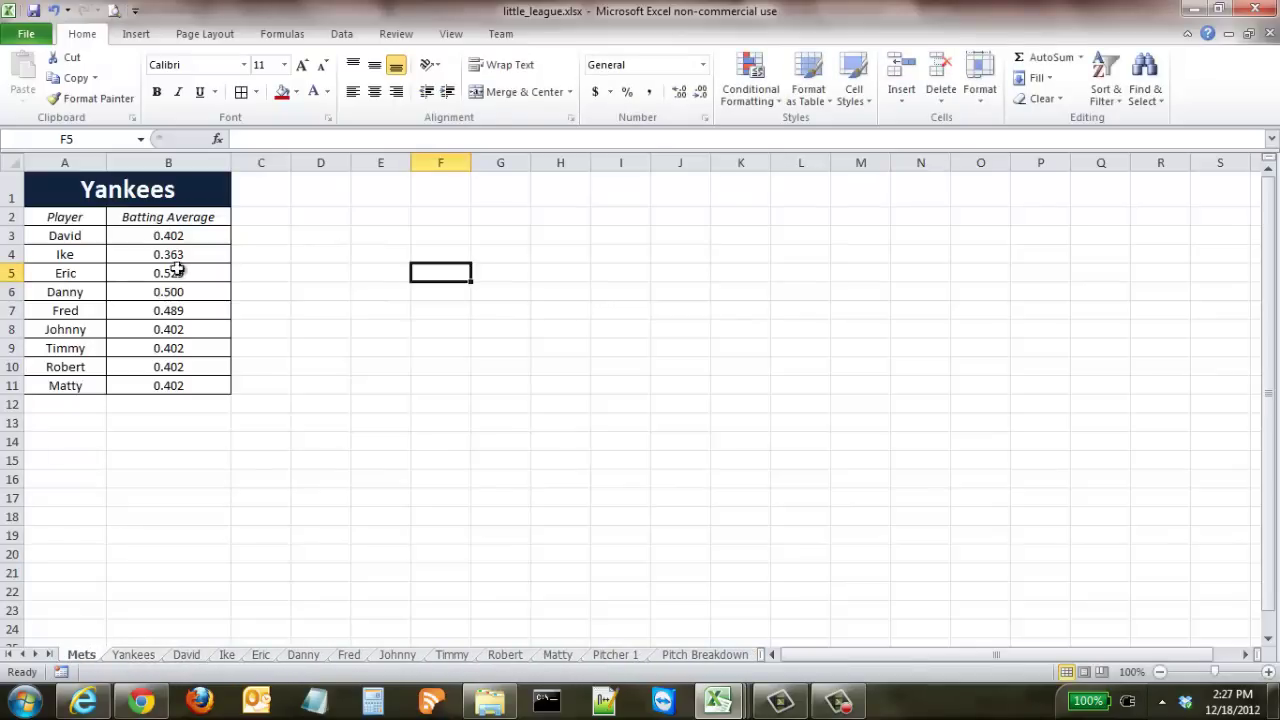
Change the A1 title on the Mets sheet from Yankees to 'Mets', then show the Yankees sheet.
left_click(149, 201)
double_click(149, 200)
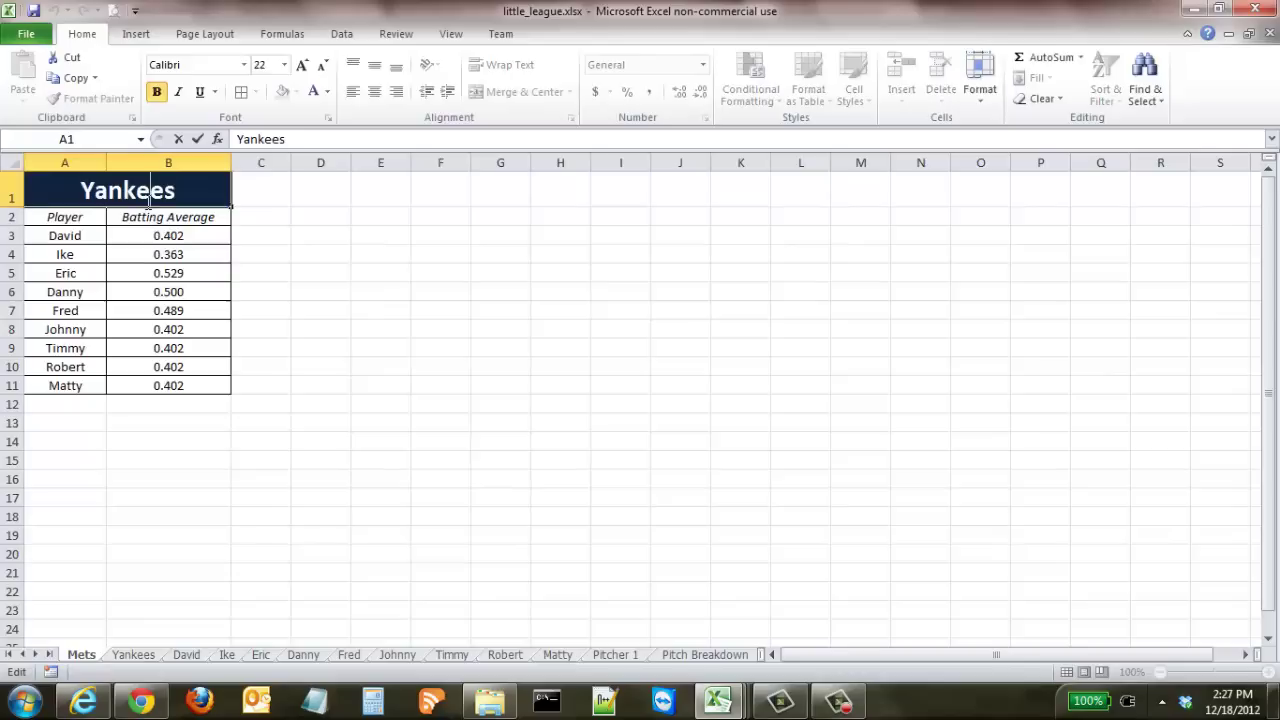
left_click_drag(185, 195, 30, 191)
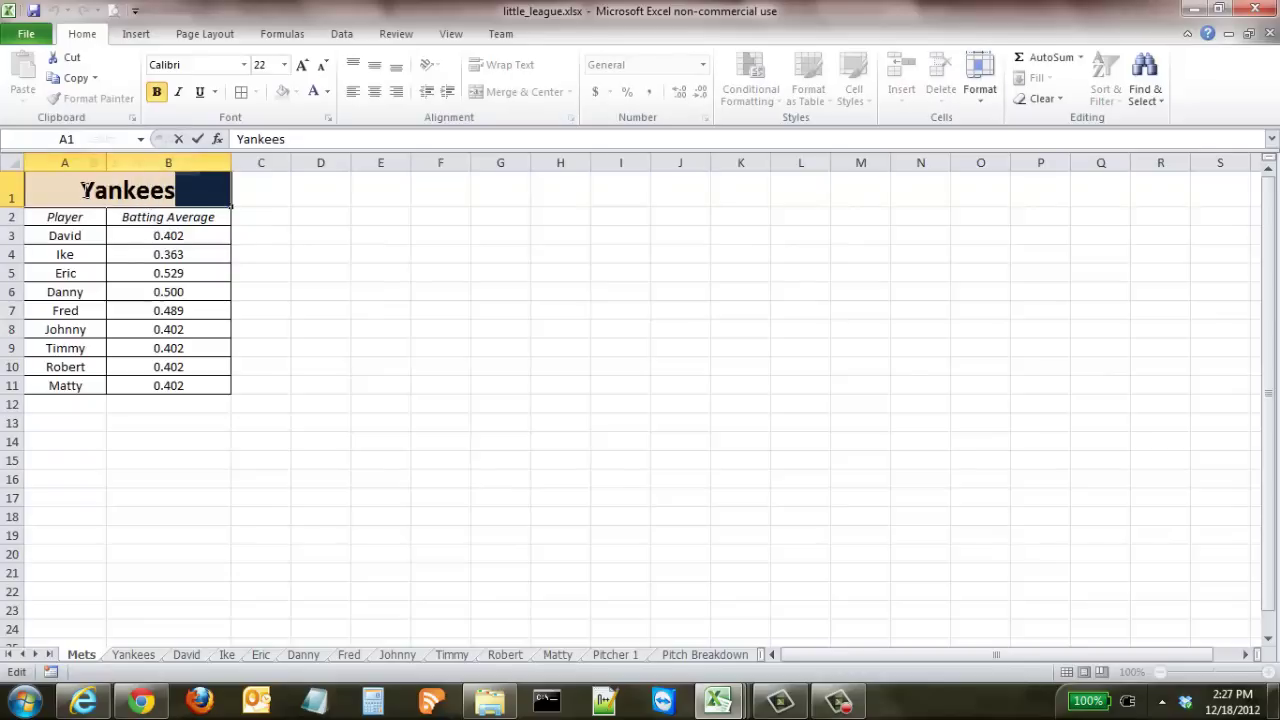
type("Mets")
key("Return")
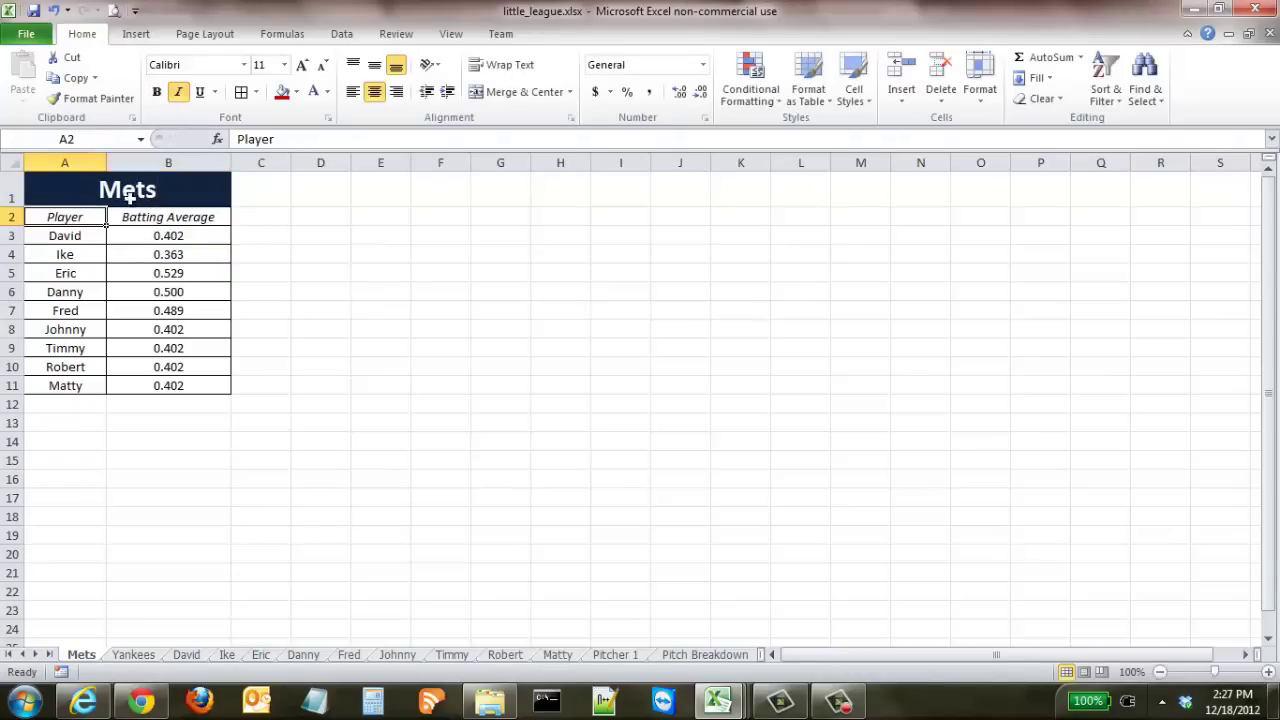
left_click(78, 233)
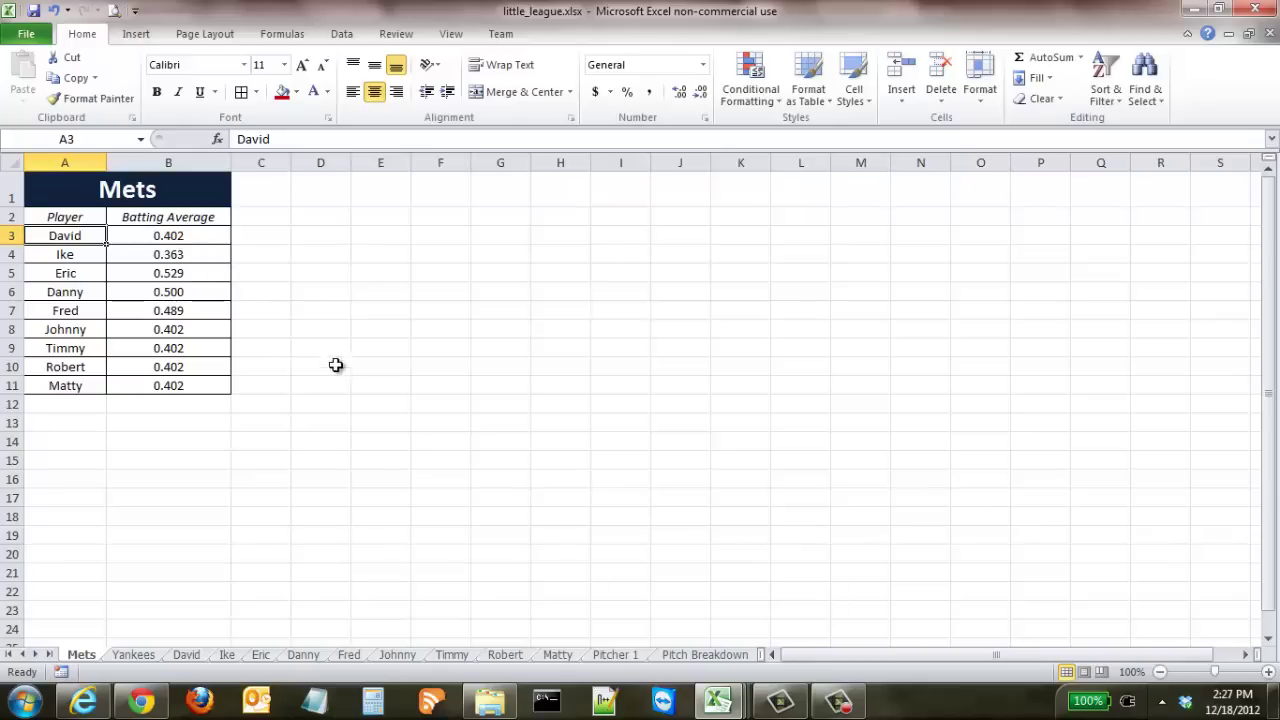
left_click(140, 657)
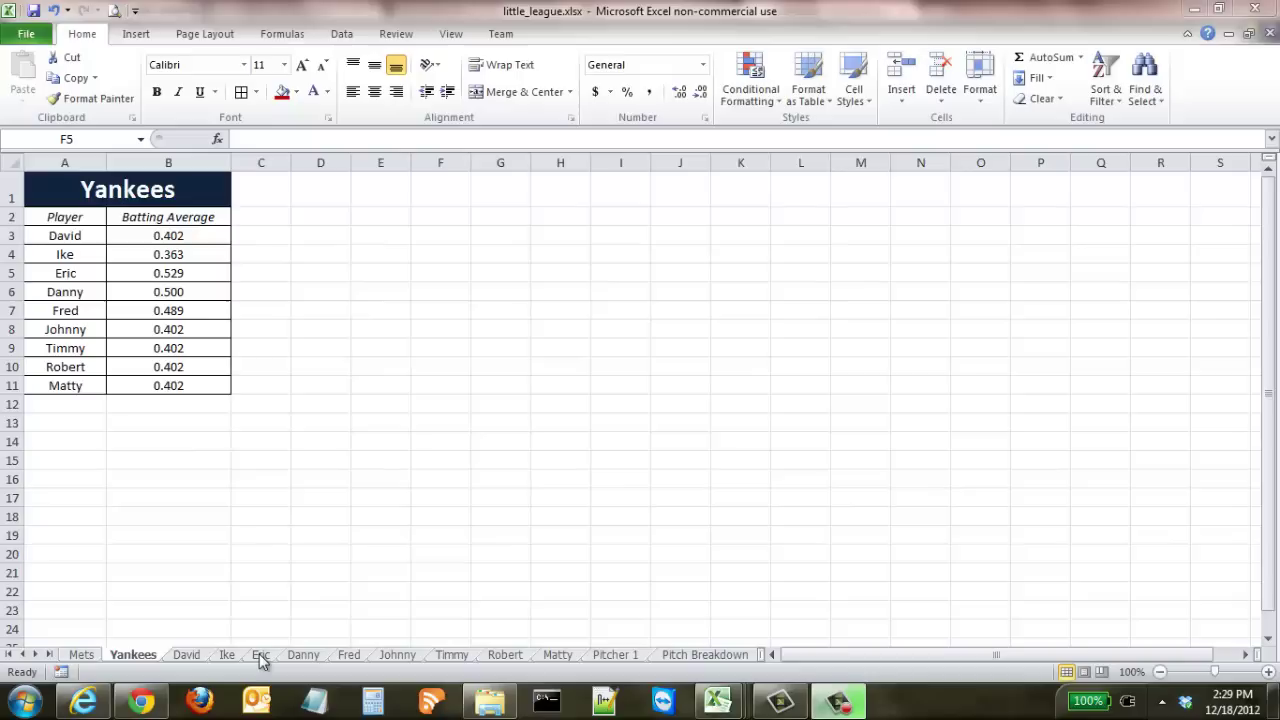
Move the Eric tab before Ike and the Danny tab before David, then open Fred's sheet.
left_click(261, 656)
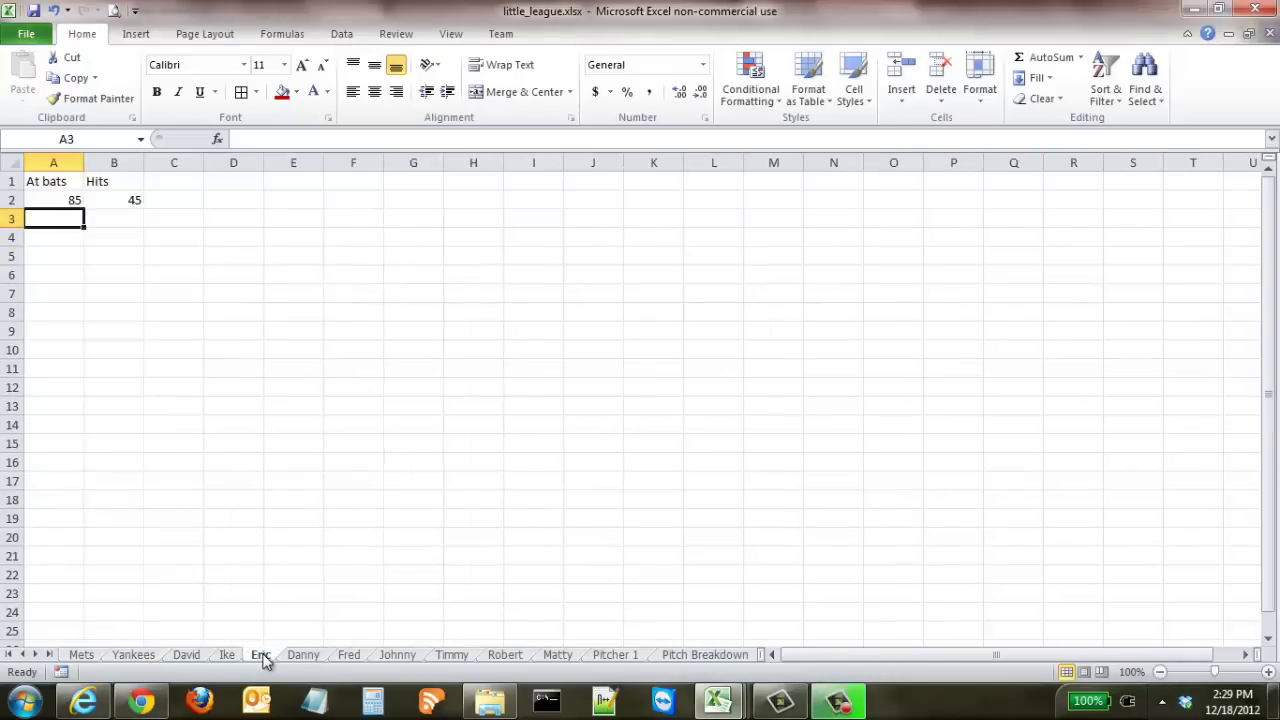
left_click_drag(264, 660, 230, 662)
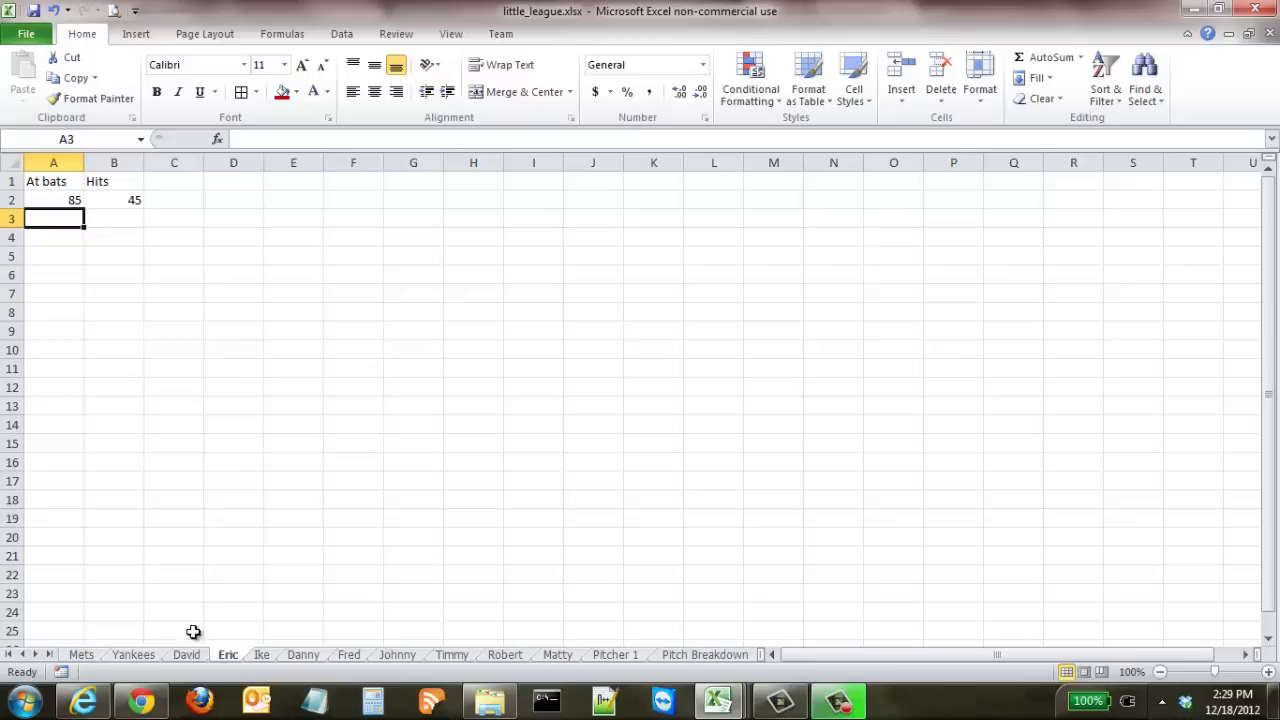
left_click_drag(313, 653, 186, 654)
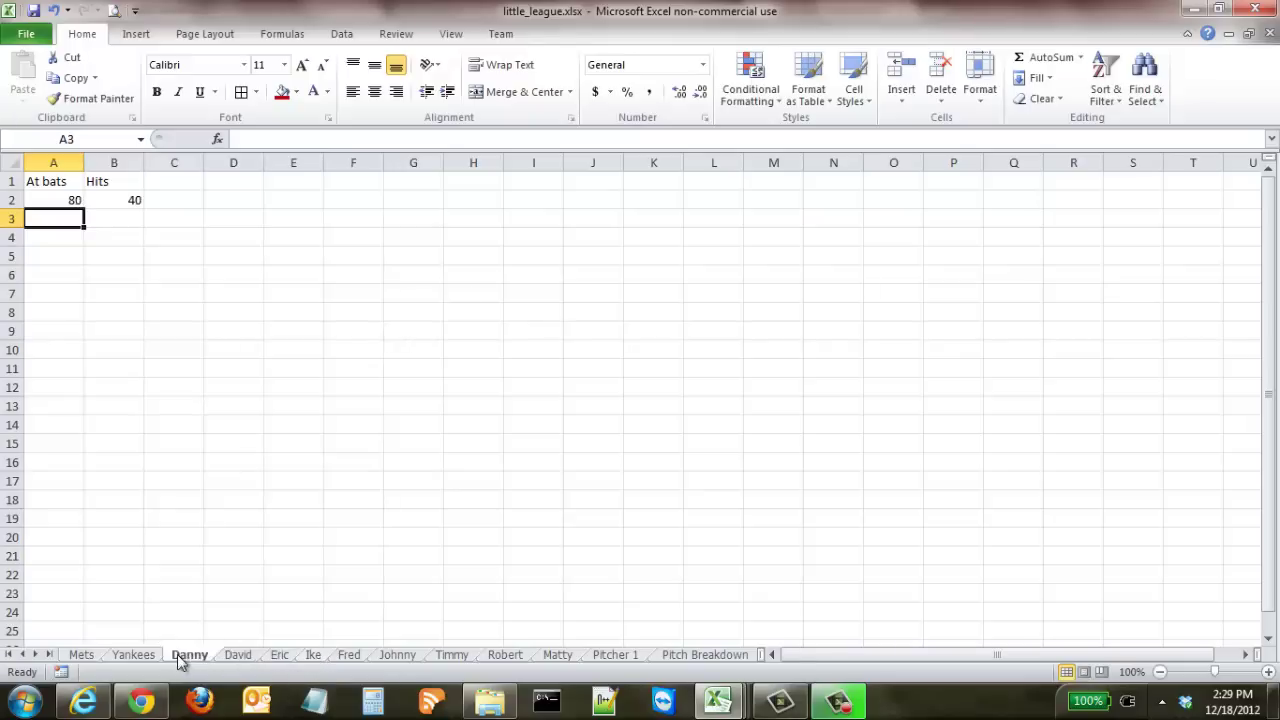
left_click(349, 655)
Move the Fred sheet before Ike, then return to the Yankees sheet.
right_click(352, 662)
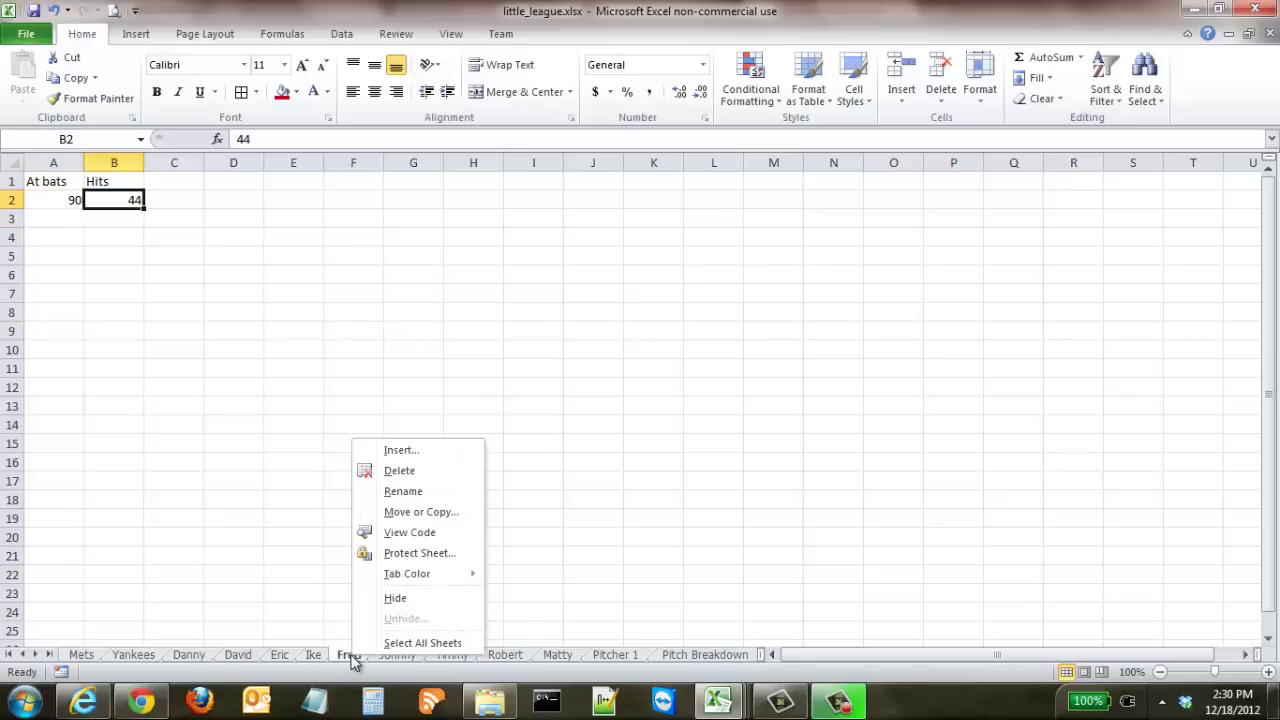
left_click(418, 512)
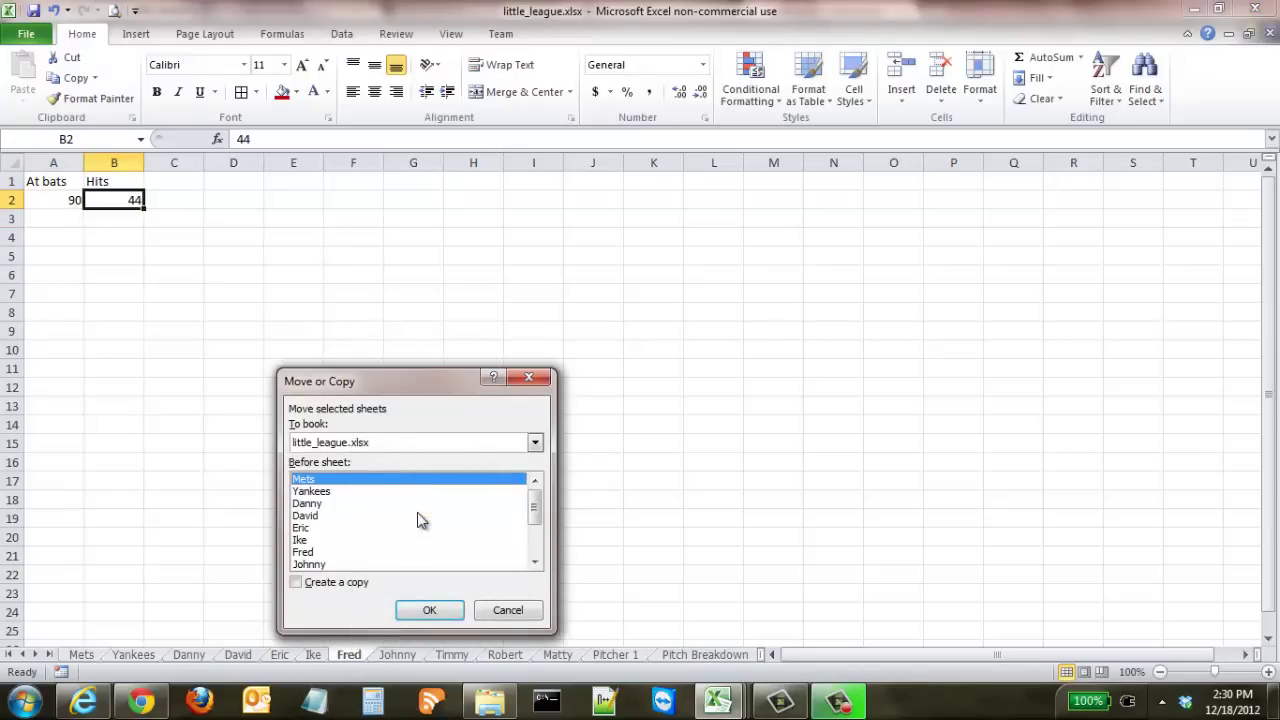
left_click(310, 540)
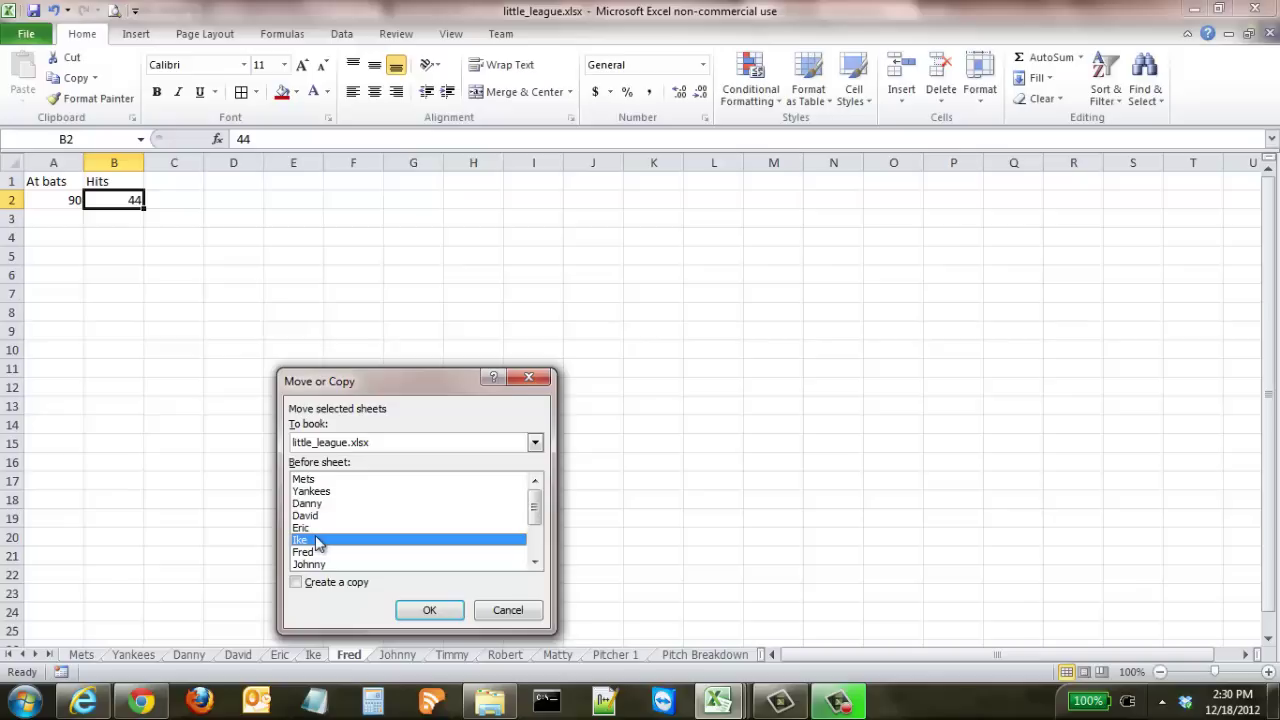
left_click(430, 610)
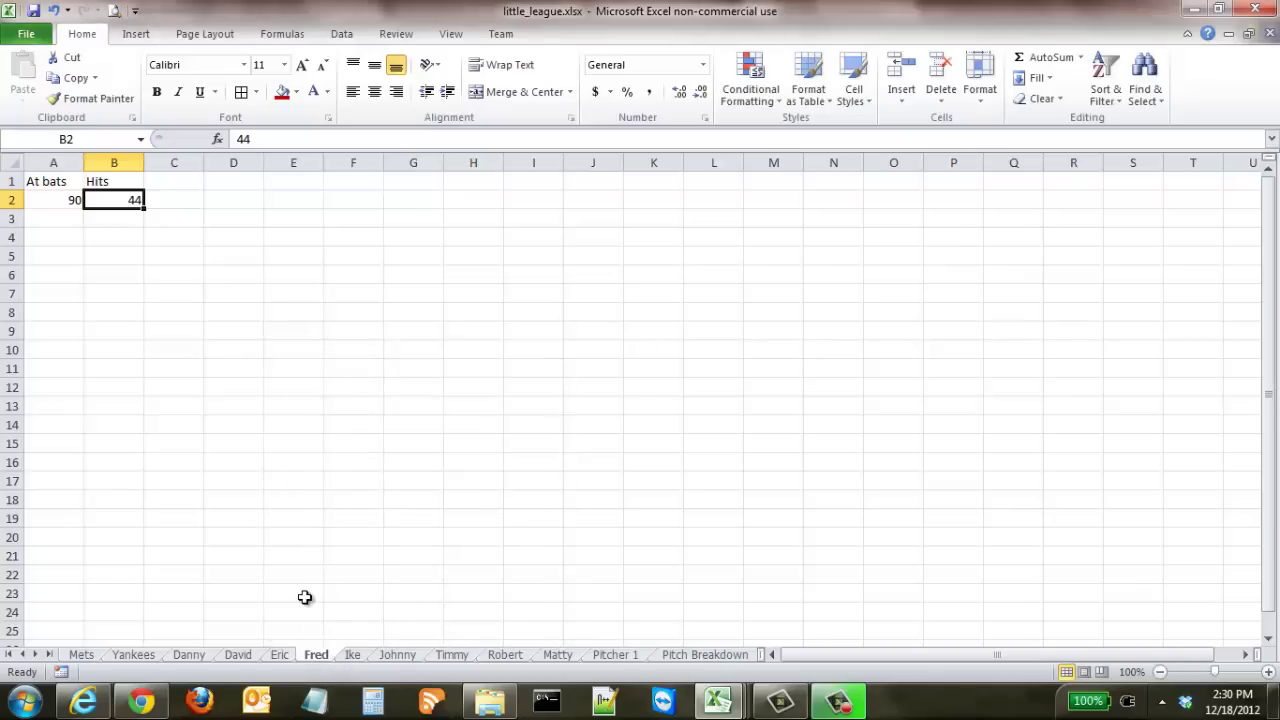
left_click(153, 654)
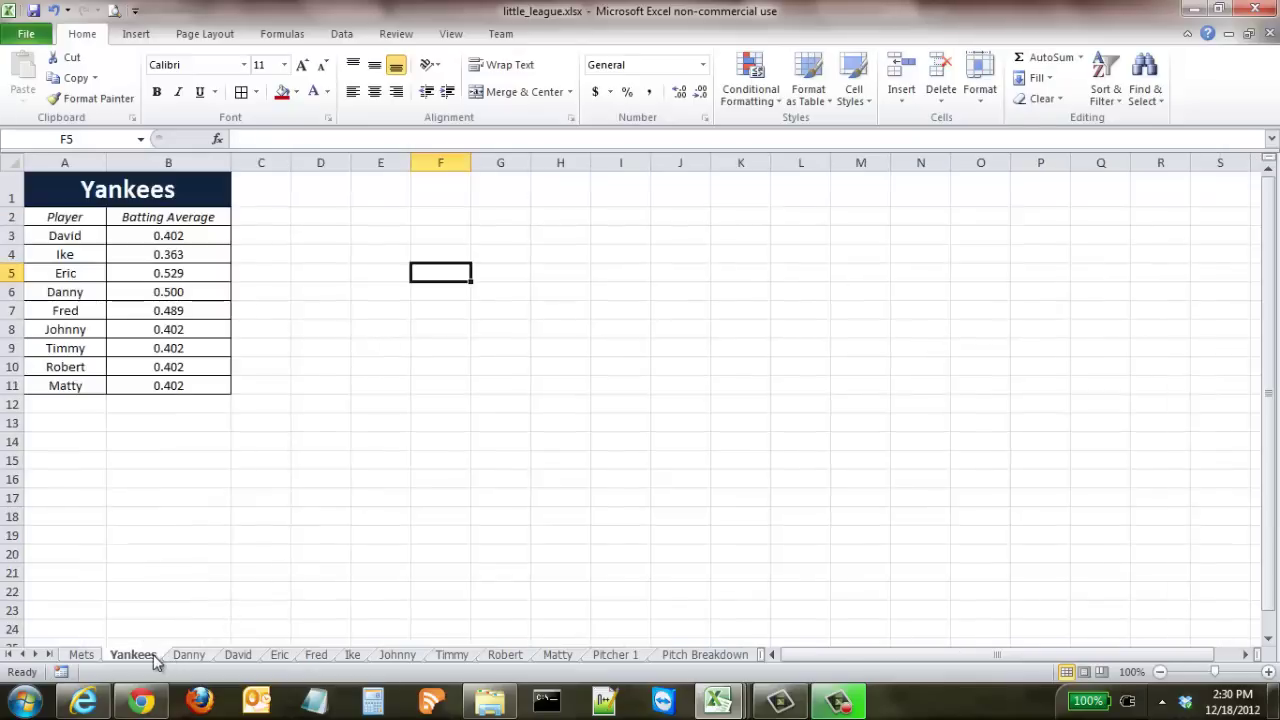
left_click(199, 318)
left_click(190, 291)
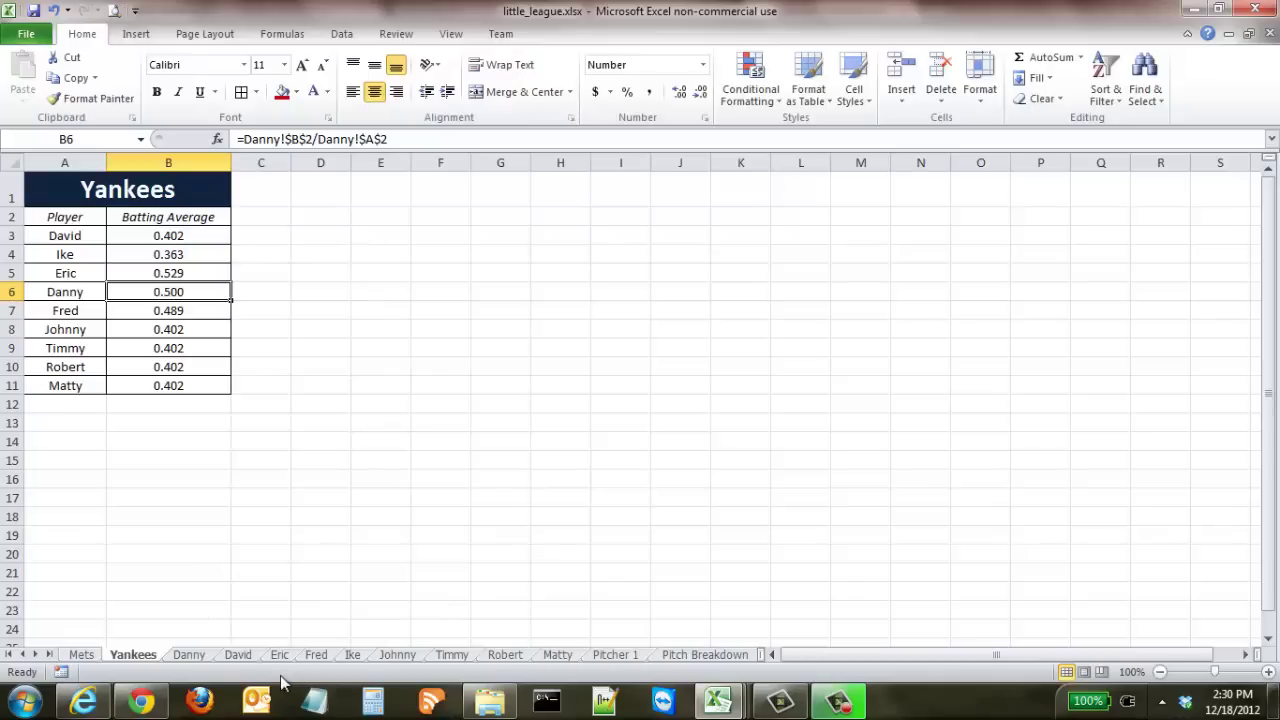
Set the Yankees sheet tab colour to blue.
right_click(132, 656)
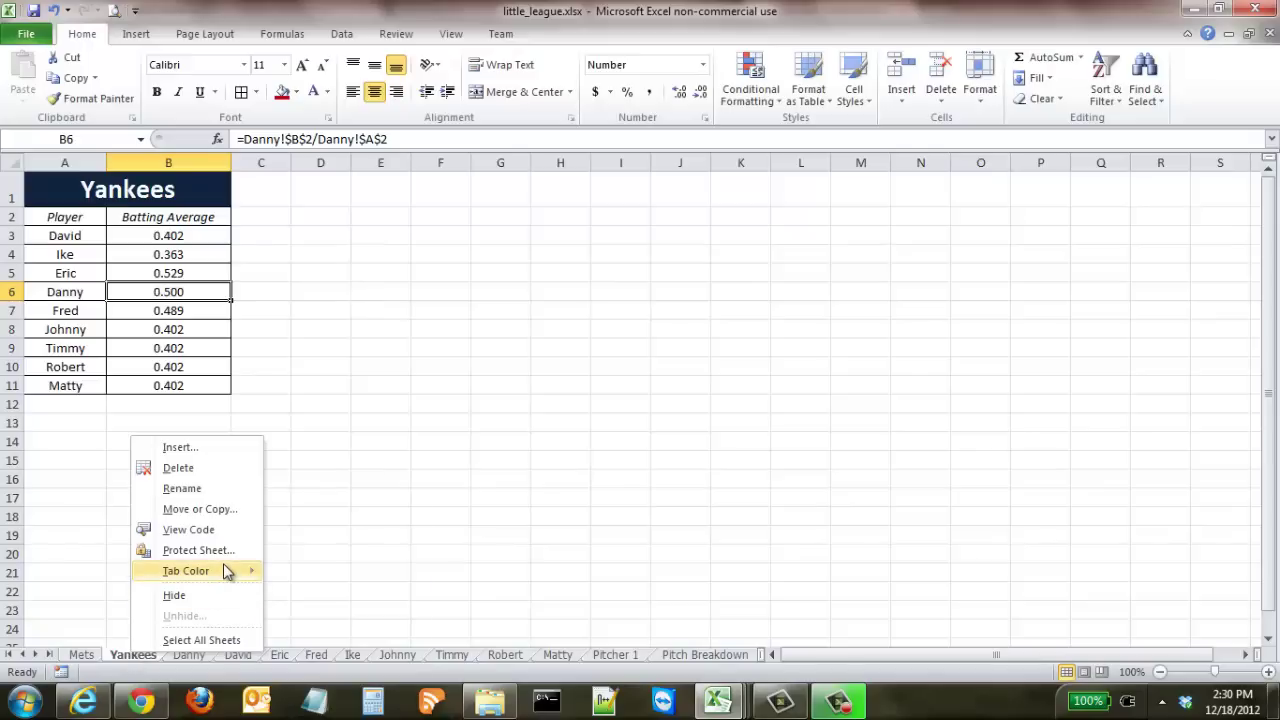
mouse_move(223, 568)
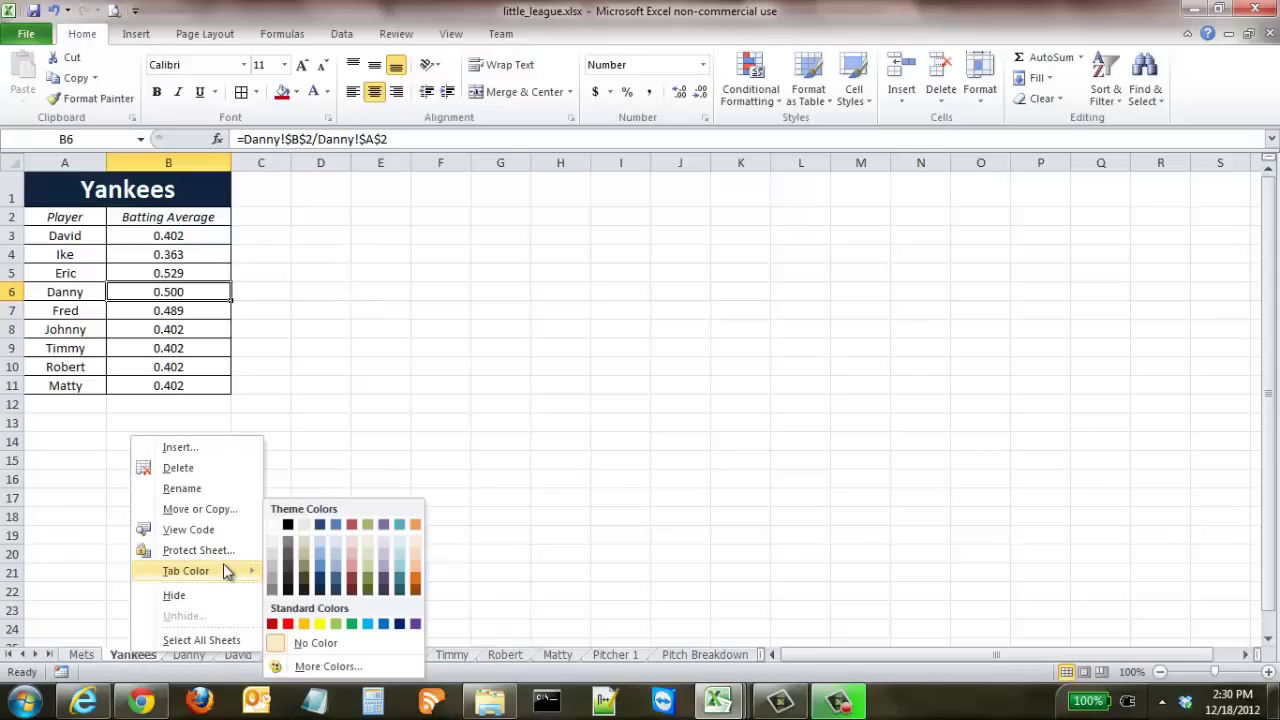
left_click(335, 588)
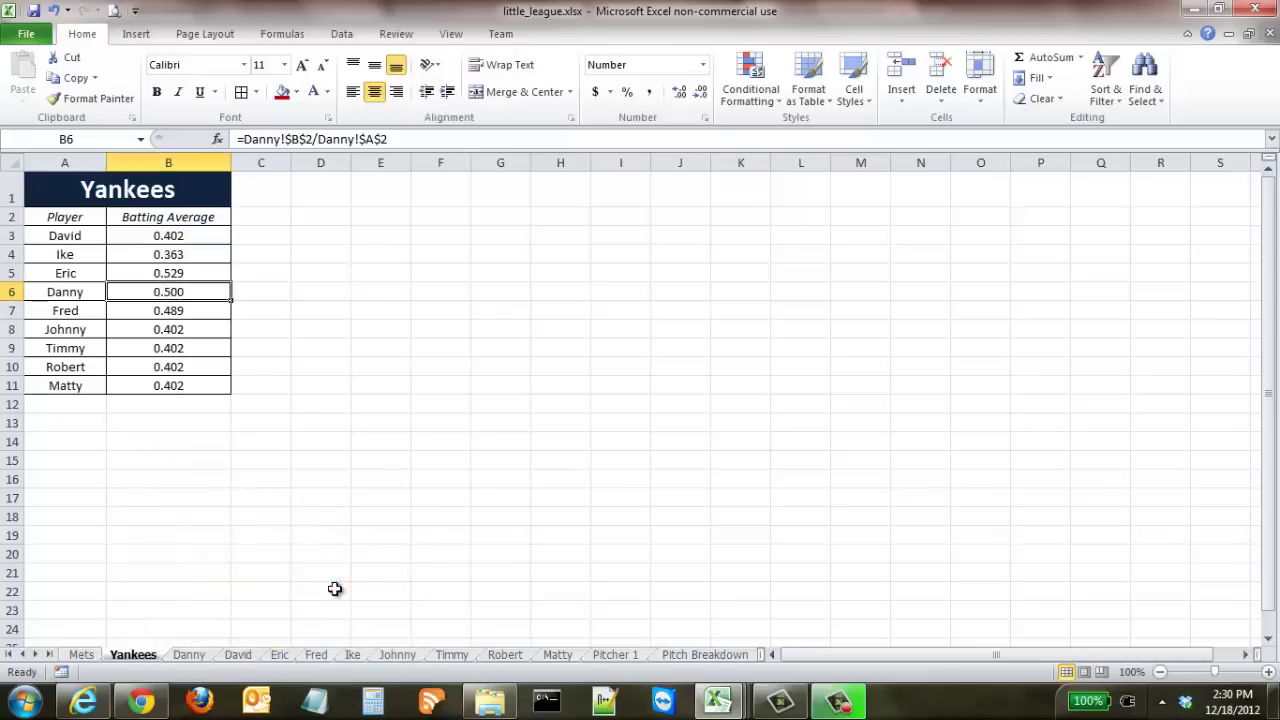
left_click(251, 574)
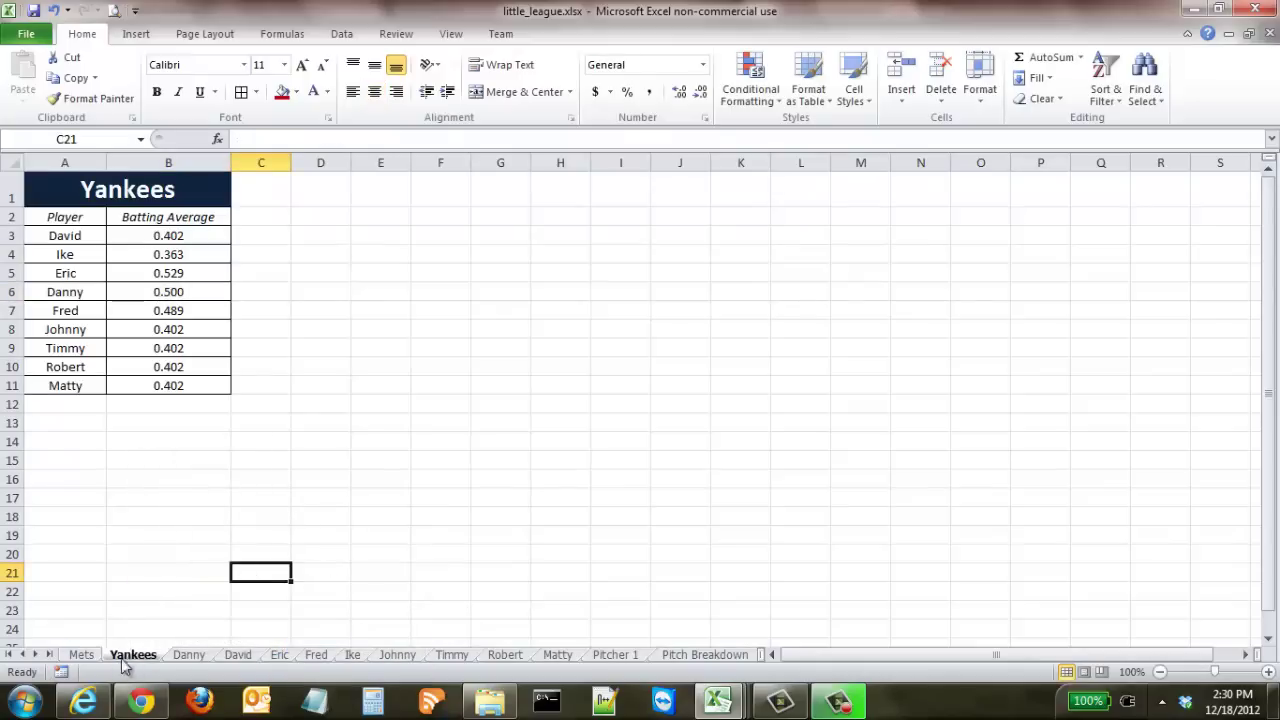
Set the Mets sheet tab colour to blue, then view Danny's sheet.
left_click(84, 656)
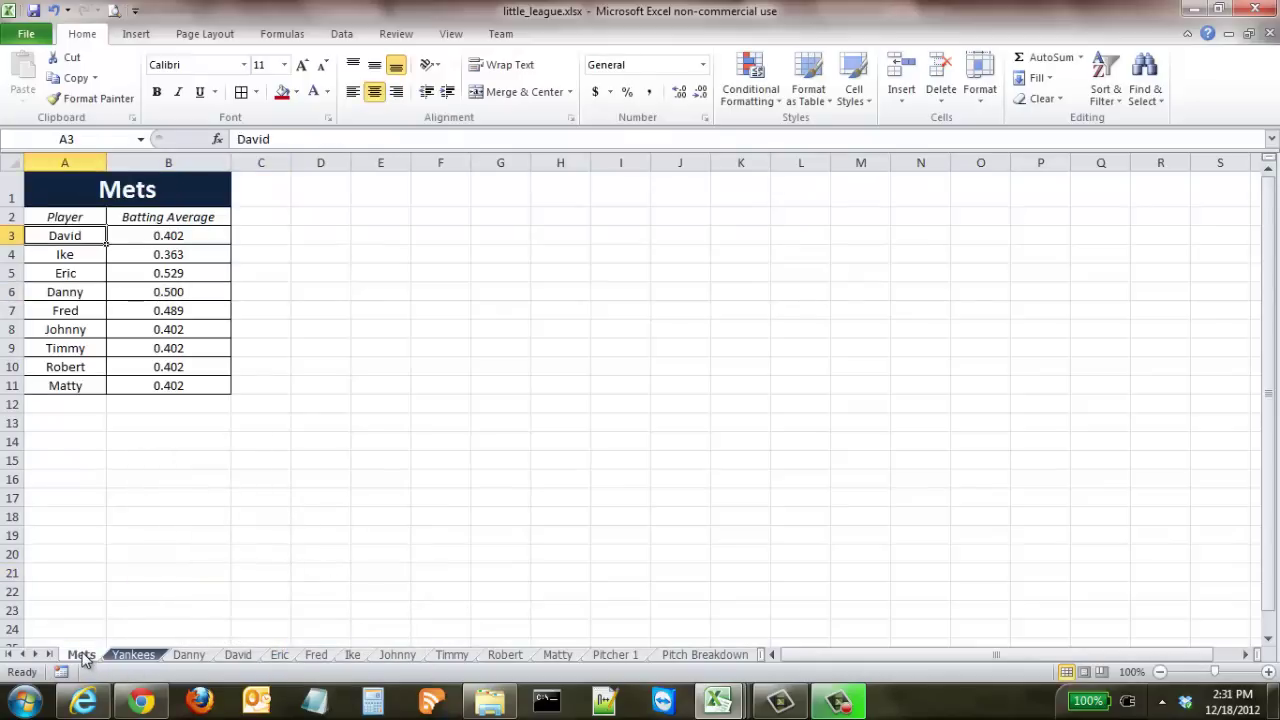
right_click(84, 656)
mouse_move(203, 574)
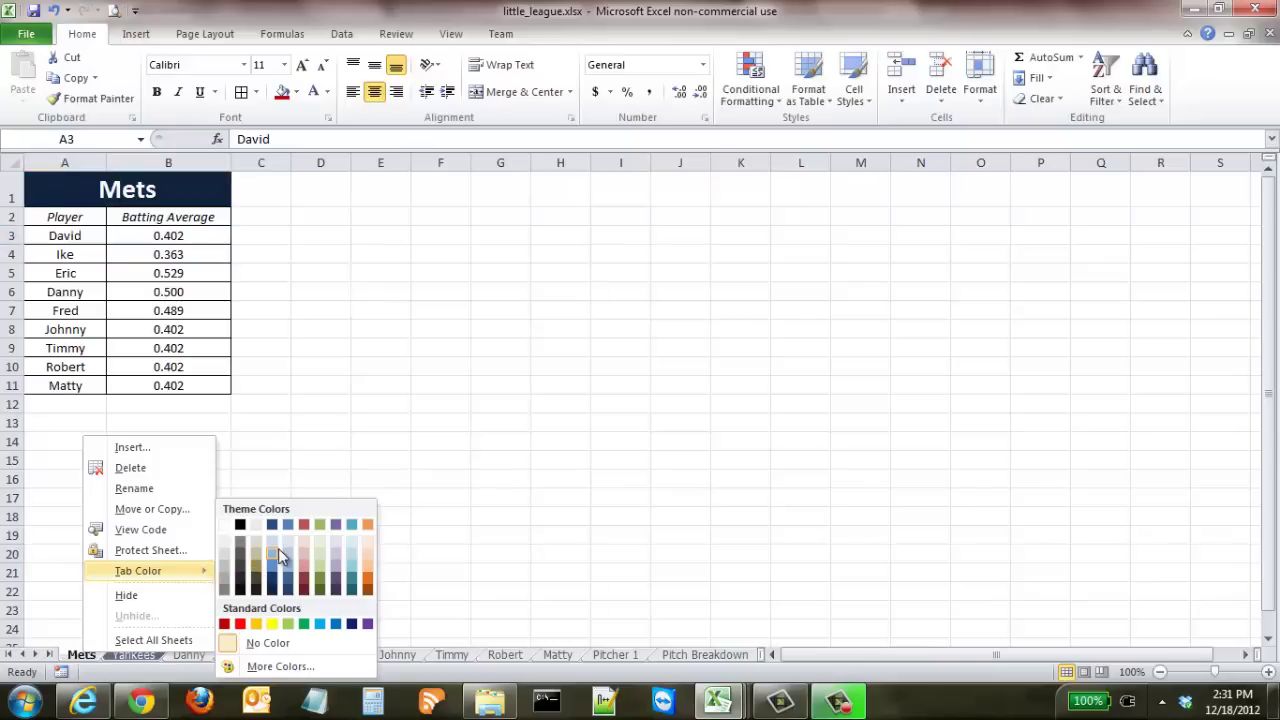
left_click(340, 626)
left_click(338, 628)
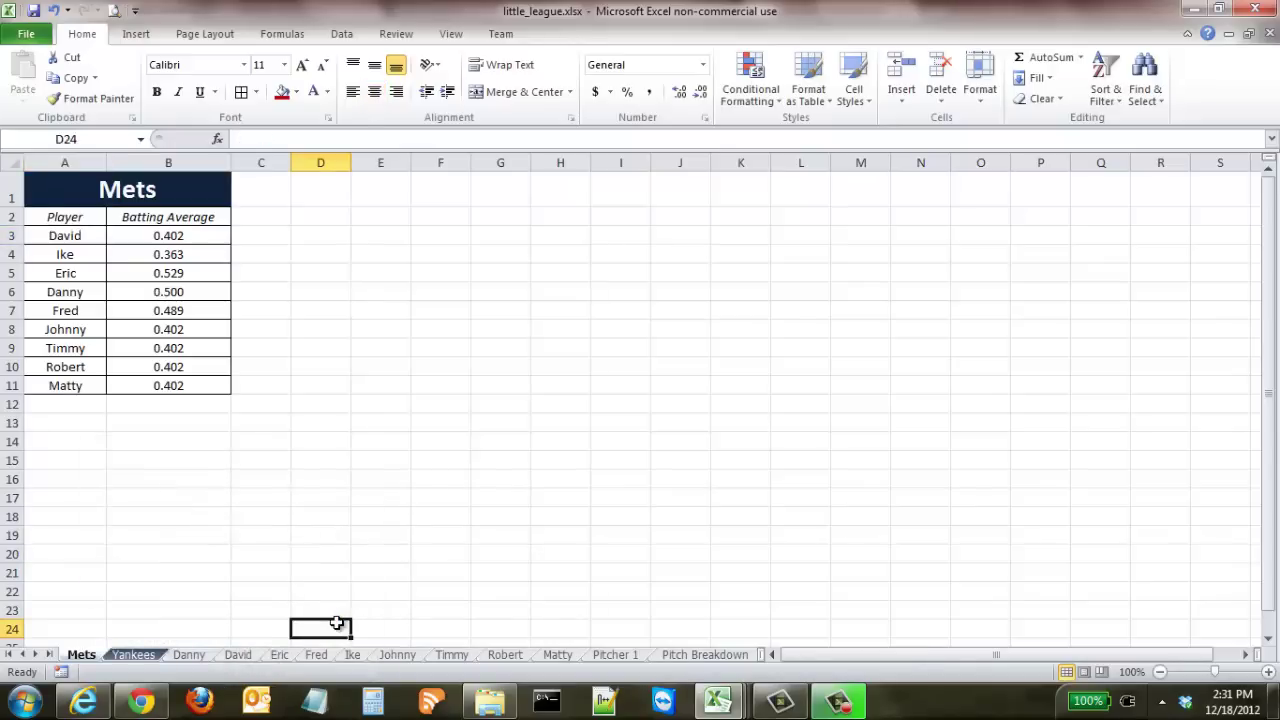
left_click(205, 654)
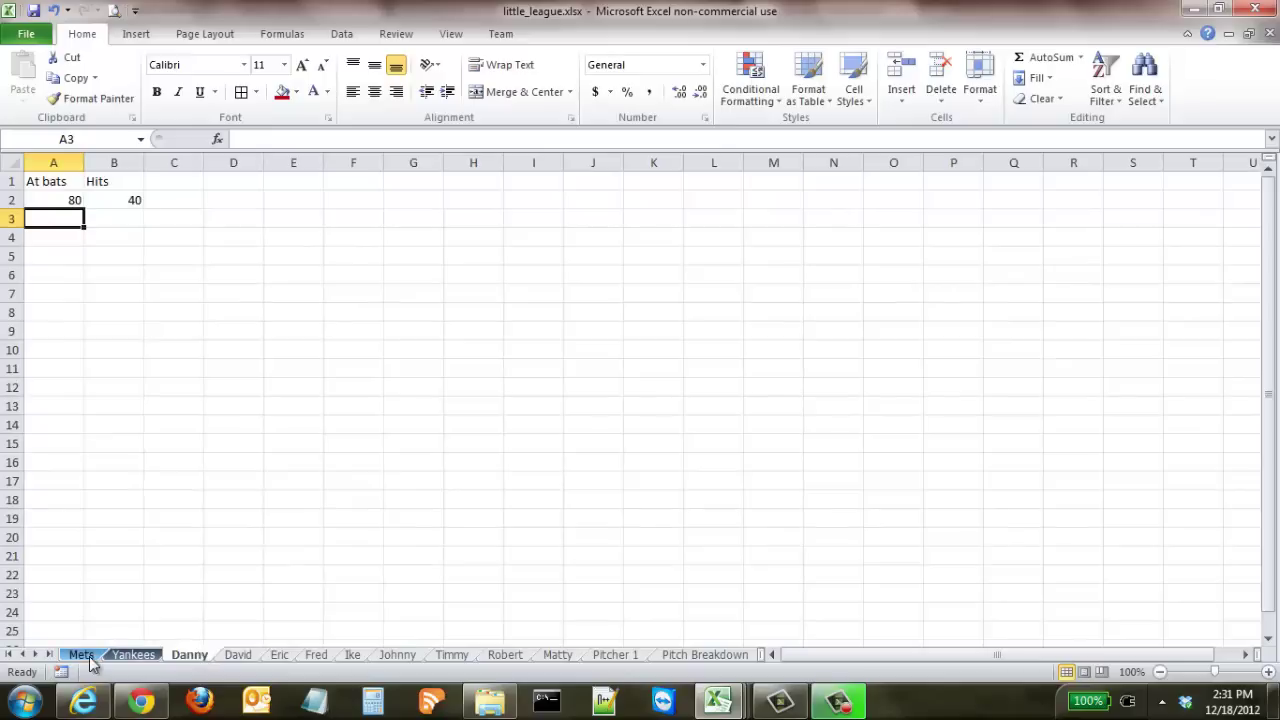
View David's sheet, then return to the Yankees sheet.
left_click(236, 658)
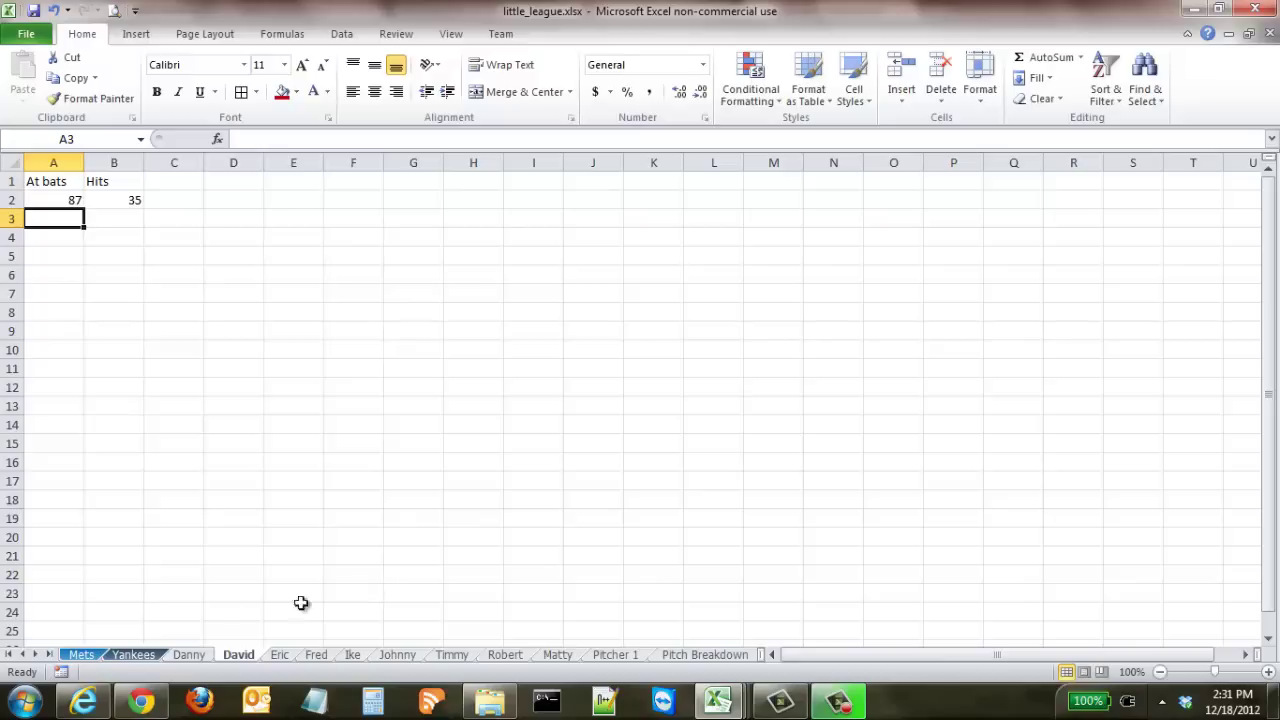
left_click(131, 656)
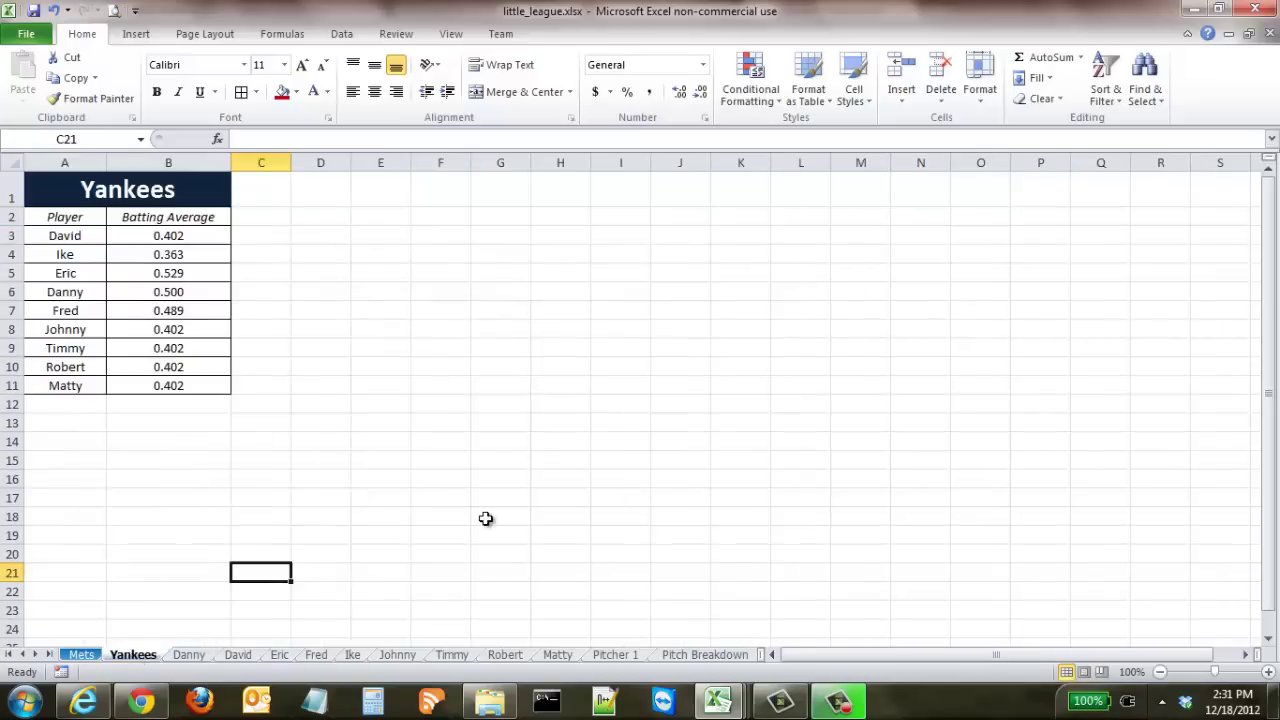
Show the context menu for the Yankees sheet tab.
right_click(135, 655)
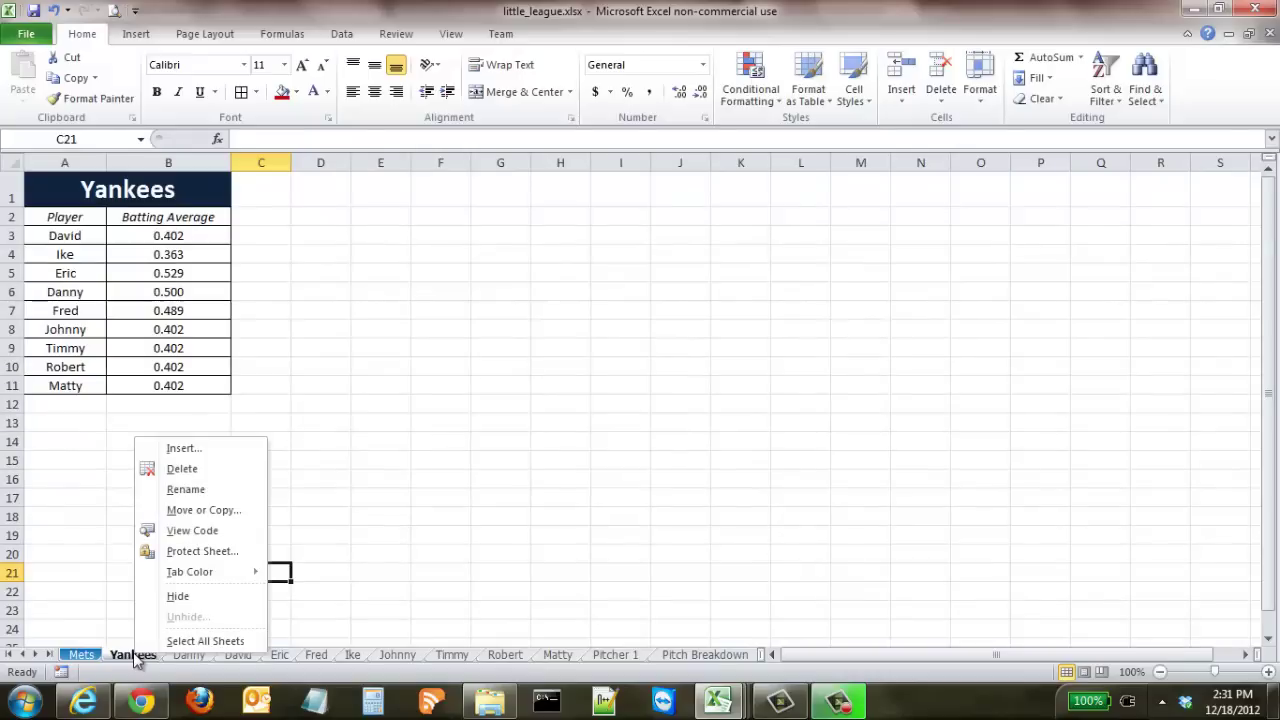